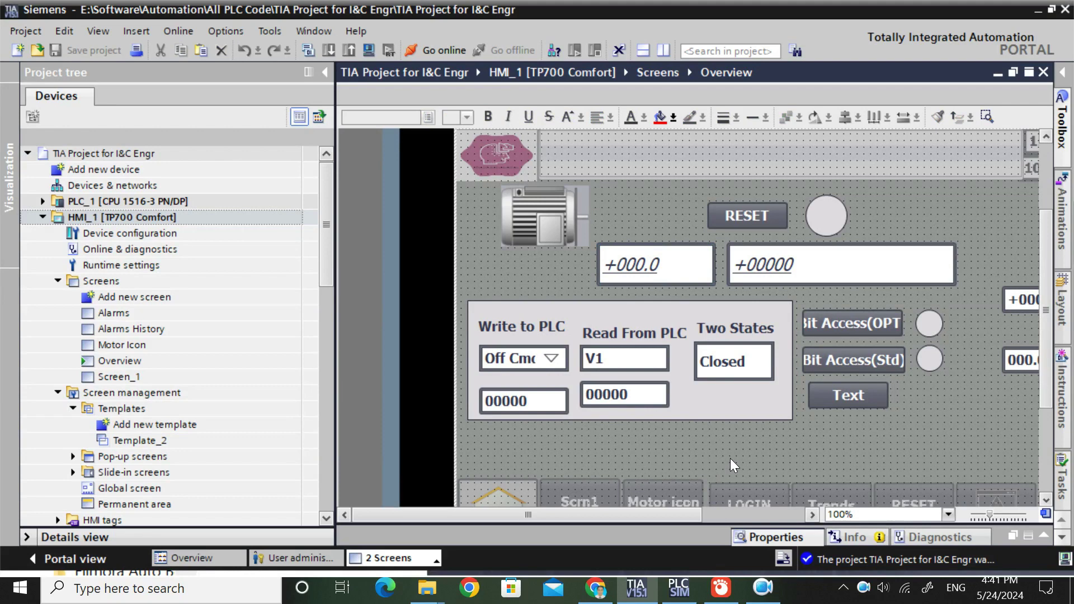
- Select the HMI_1 [TP700 Comfort] device in the project tree
click(259, 111)
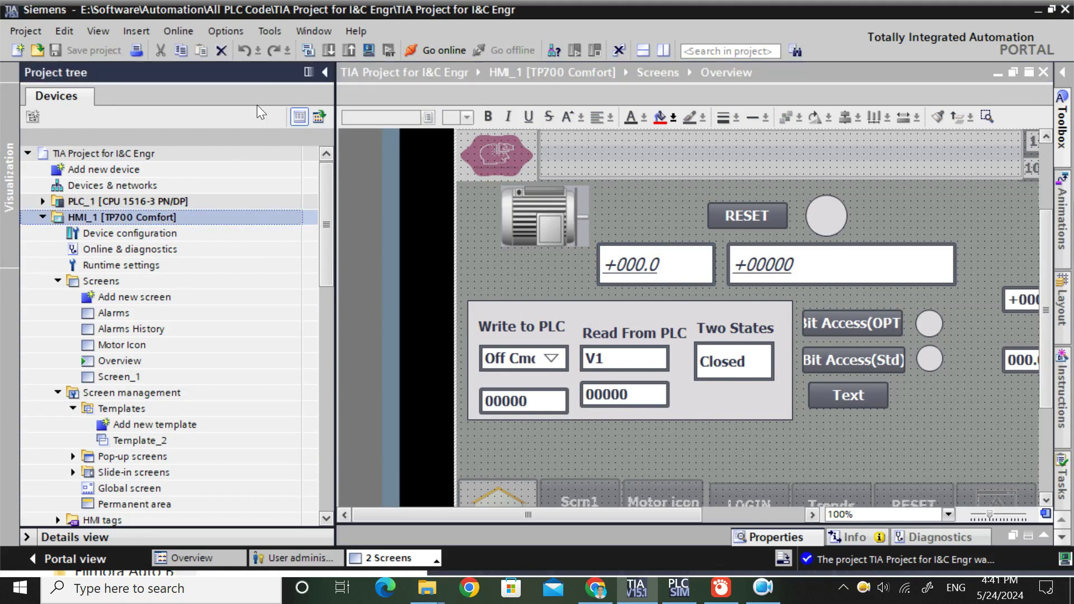
- Start the simulation and enter 55 in the Overview I/O field, dismissing the PowerTags message
click(365, 55)
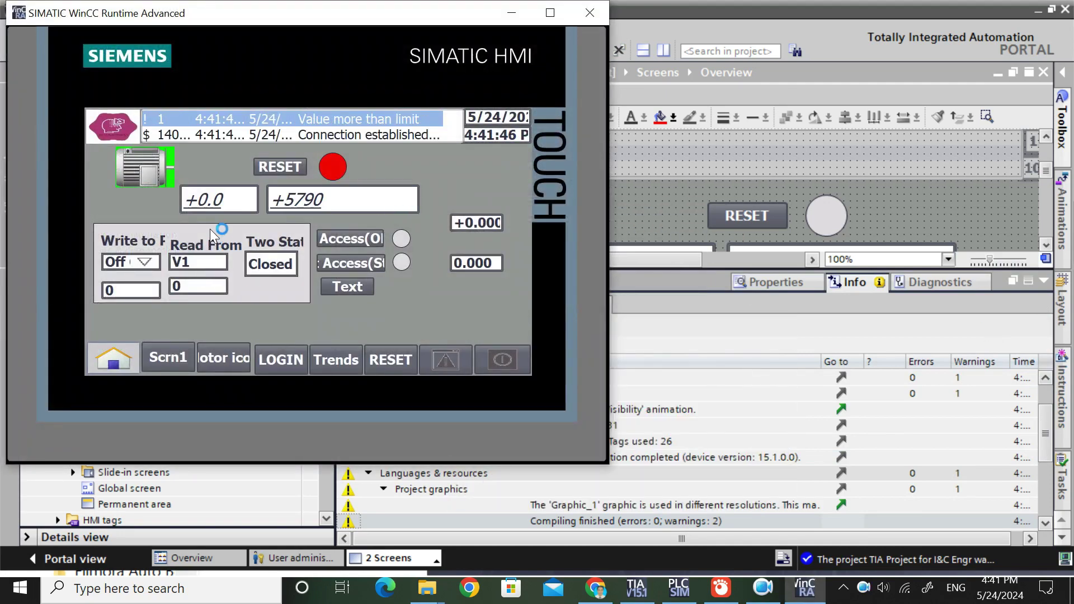
click(216, 209)
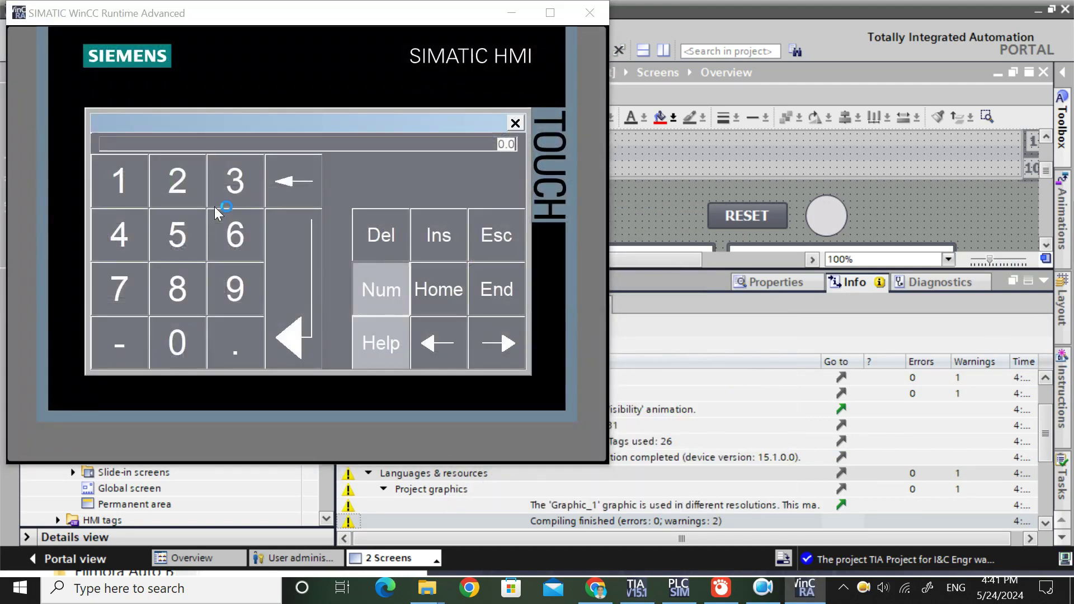
click(194, 245)
click(194, 245)
click(293, 288)
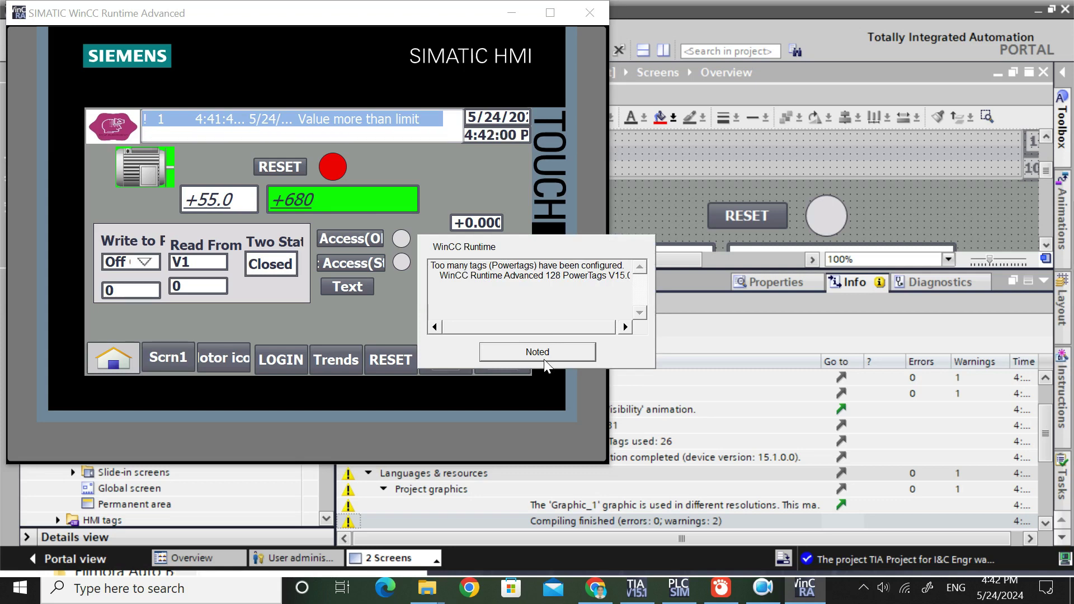
click(559, 358)
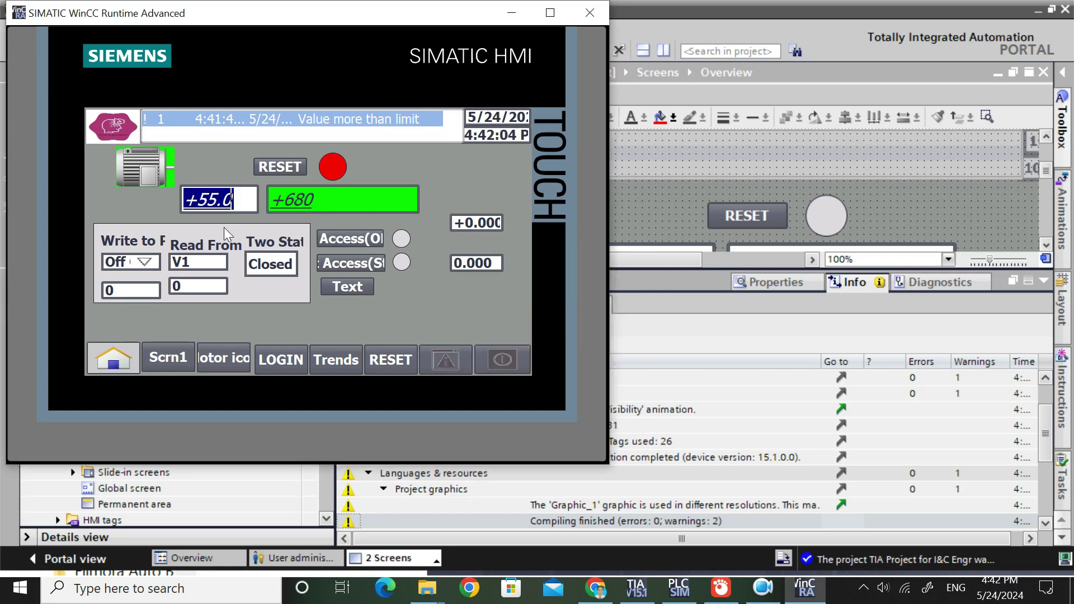
- Reopen the +55.0 field's keypad, close it unchanged, and shut down the runtime
click(227, 201)
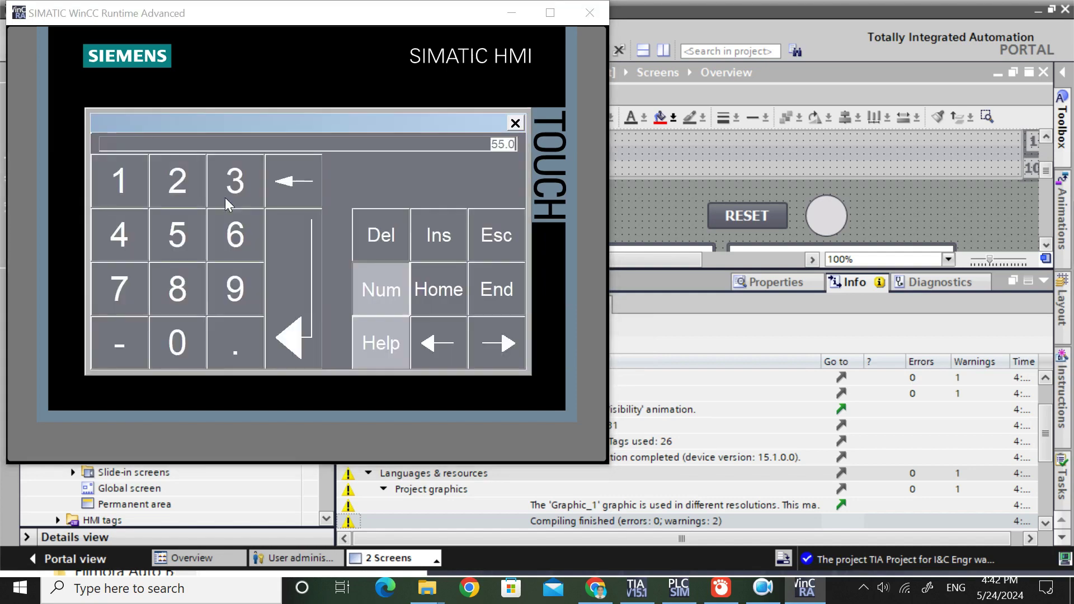
click(515, 125)
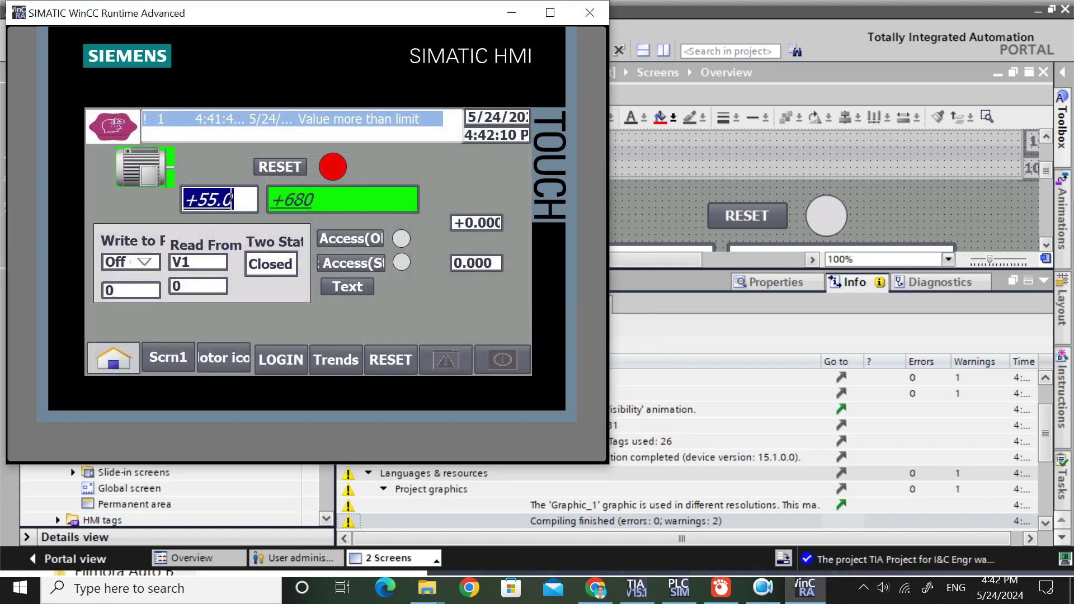
key(alt+F4)
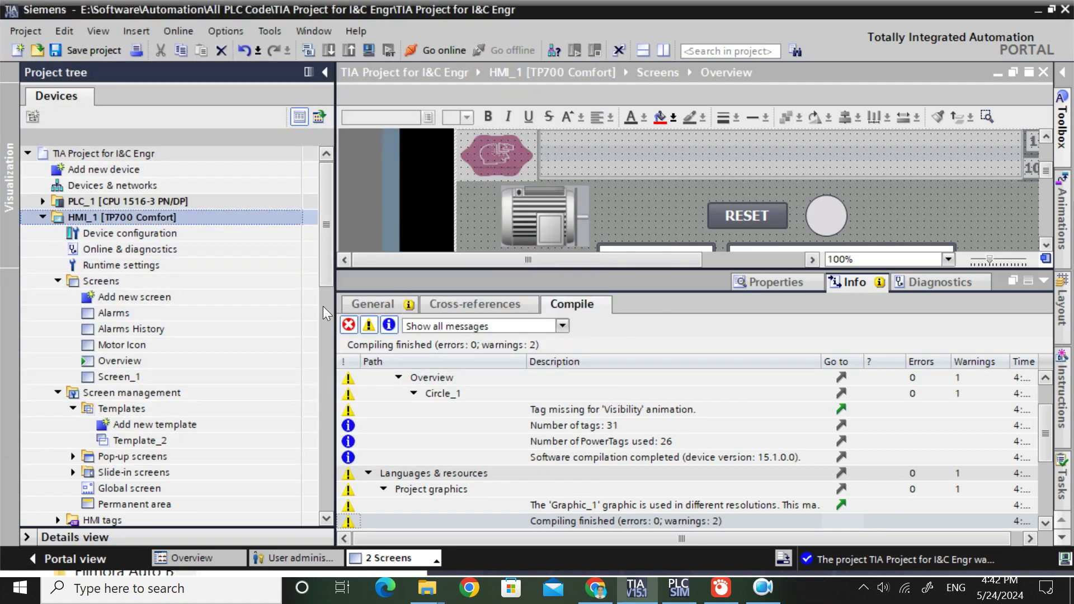
- Open HMI_1's User administration and collapse the Inspector to reveal the Groups table
right_click(324, 327)
click(324, 277)
drag(323, 276, 339, 378)
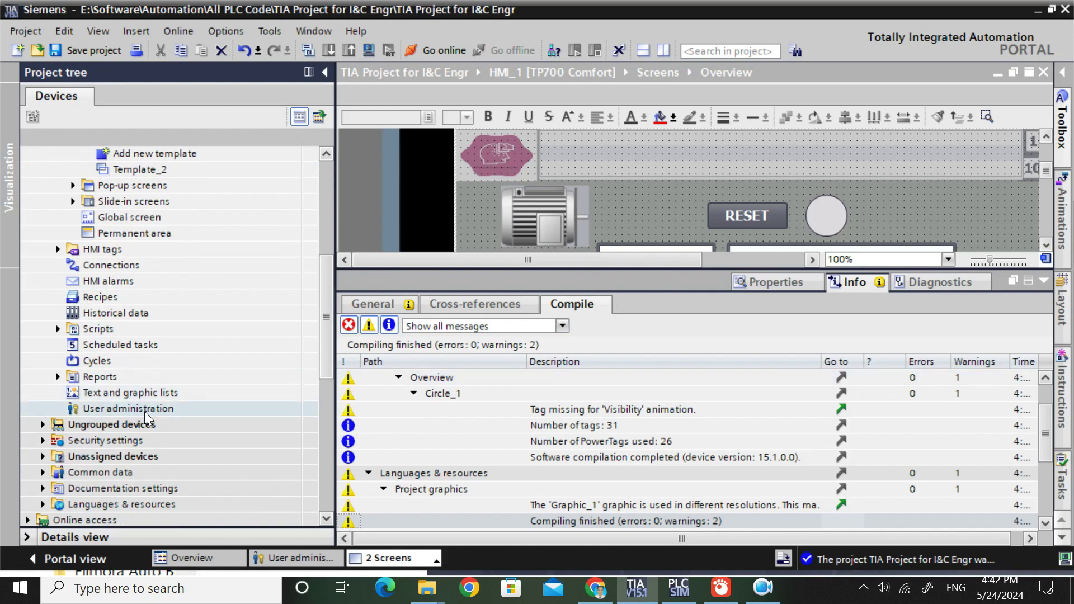
double_click(125, 413)
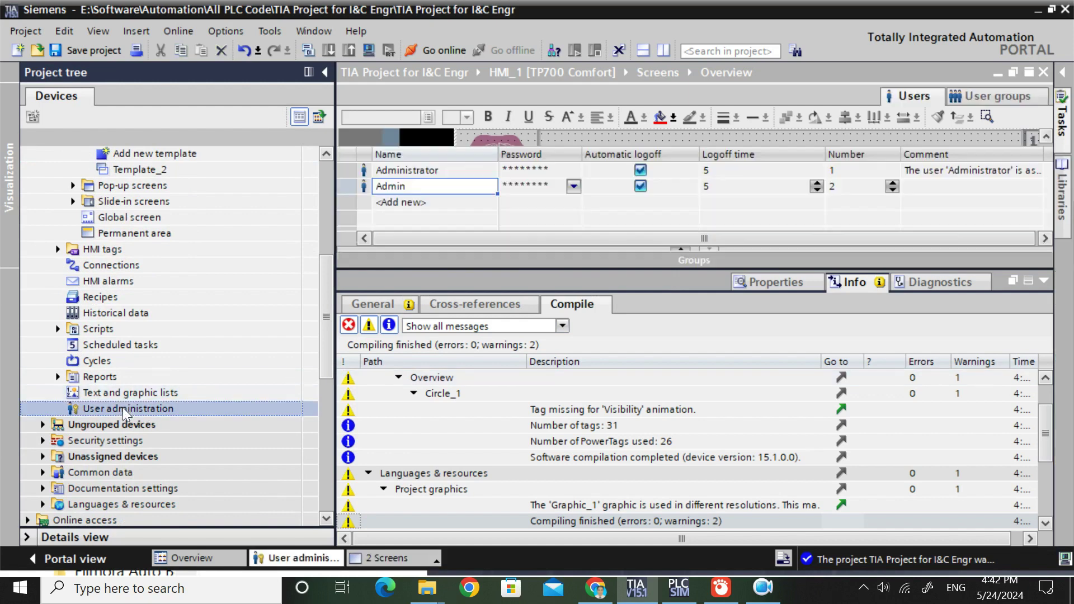
click(1044, 284)
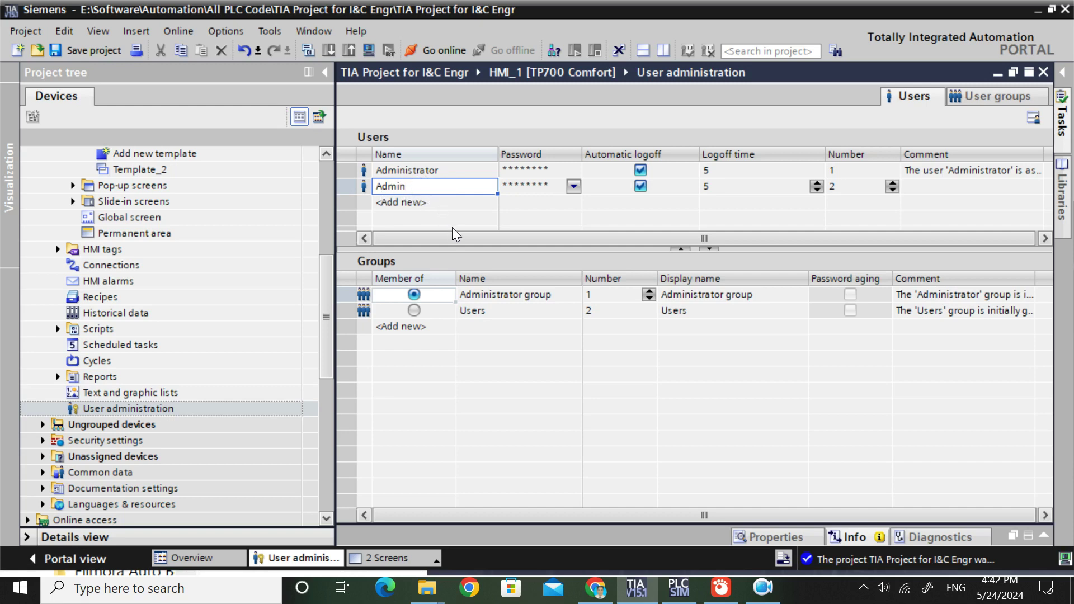
- Add a new HMI user 'Test' and set and confirm its password
click(396, 206)
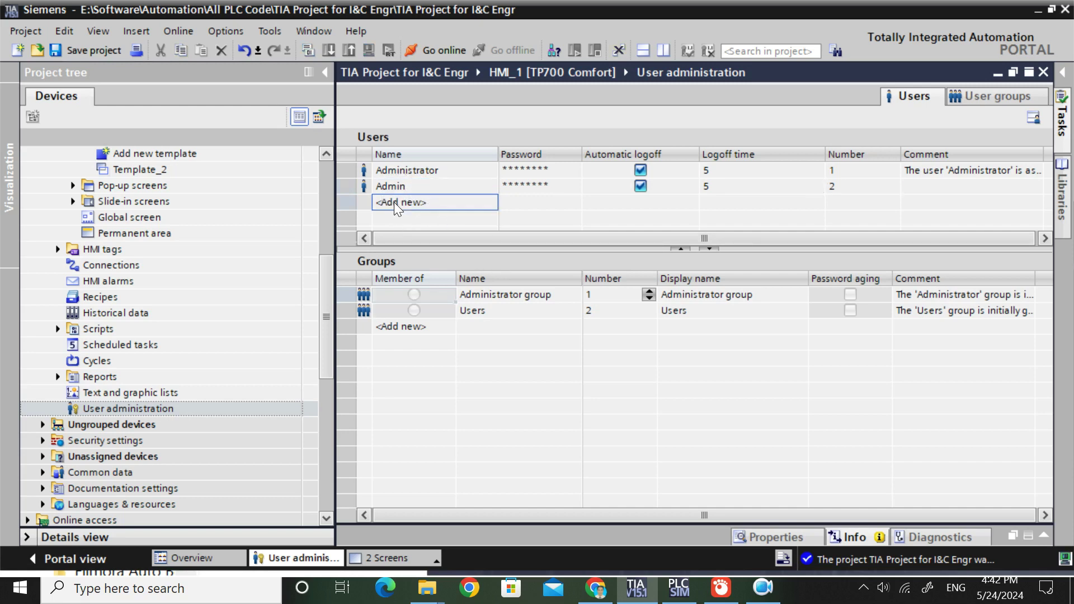
click(396, 206)
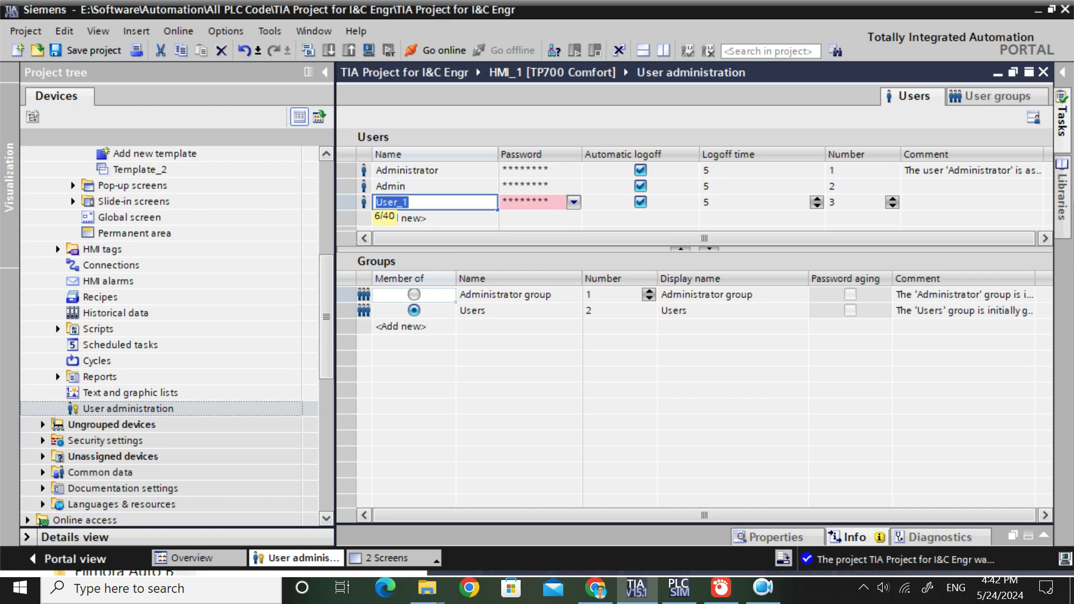
text(Test)
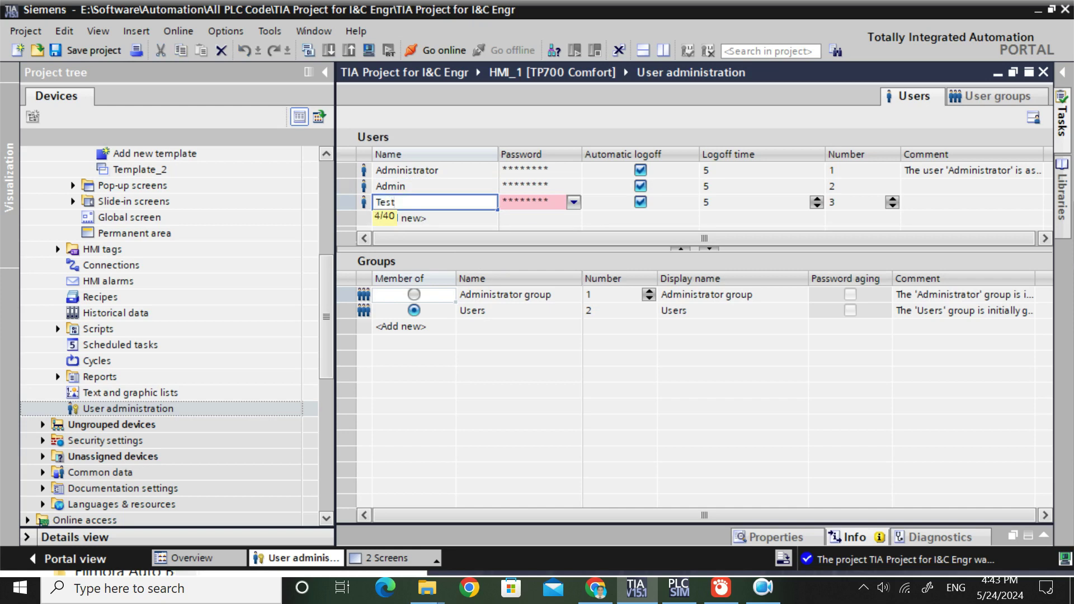
key(Tab)
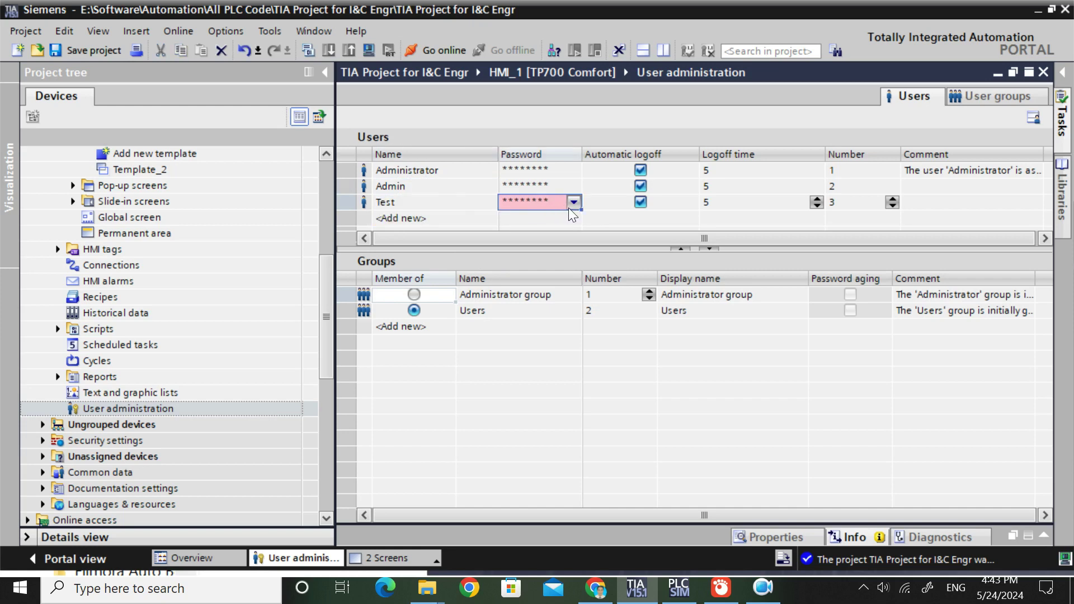
click(573, 202)
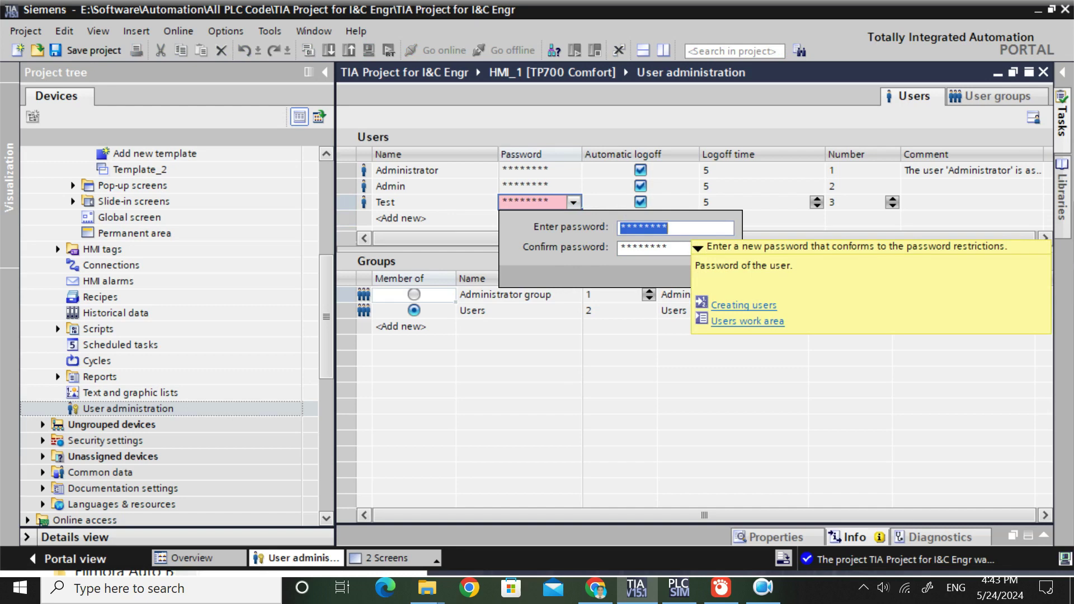
text(1)
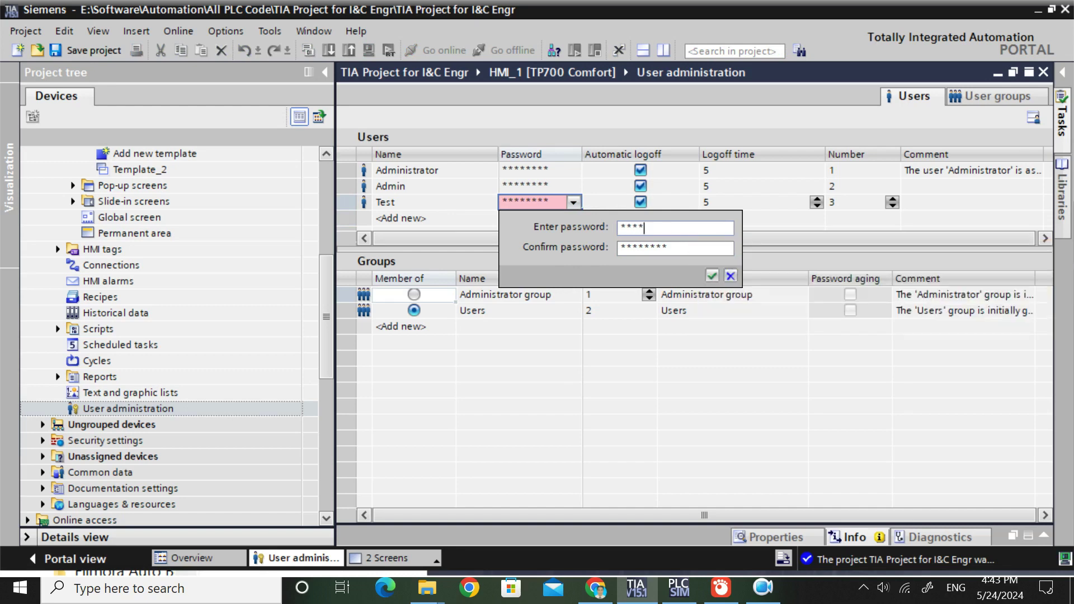
key(Tab)
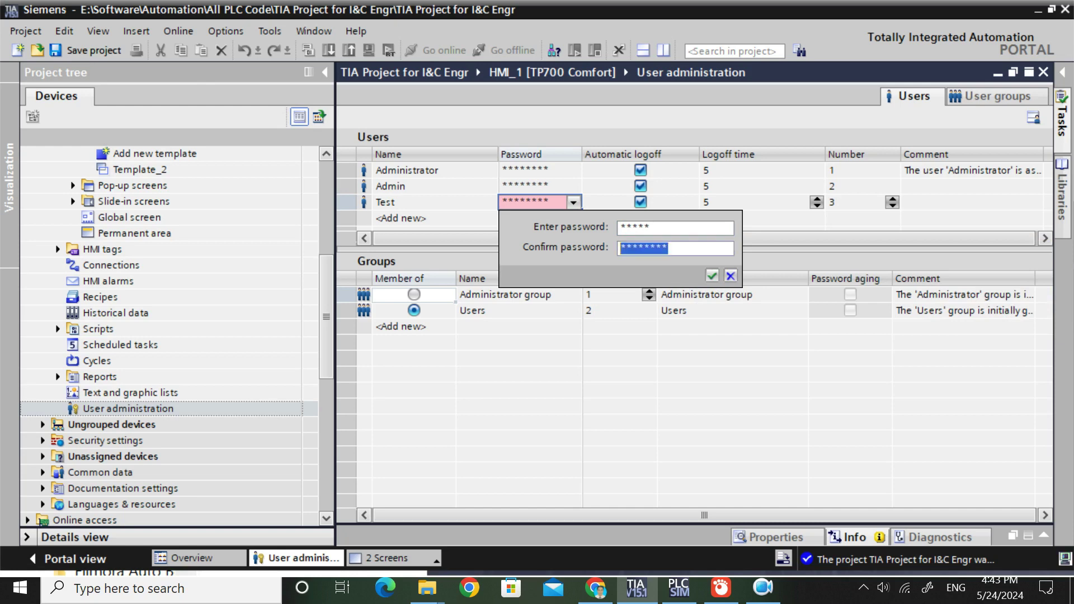
text(1)
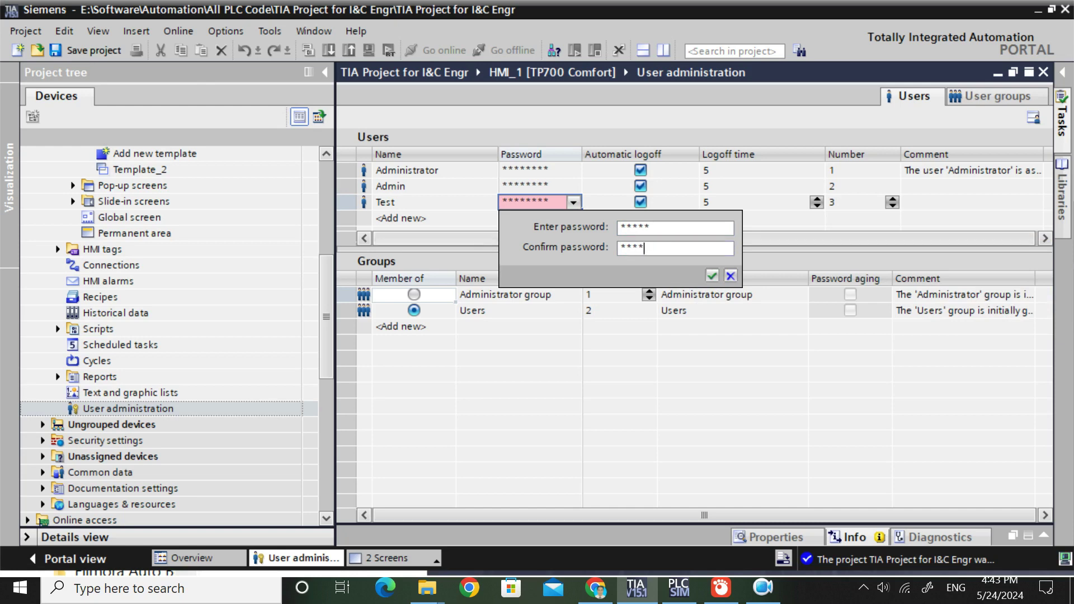
click(712, 275)
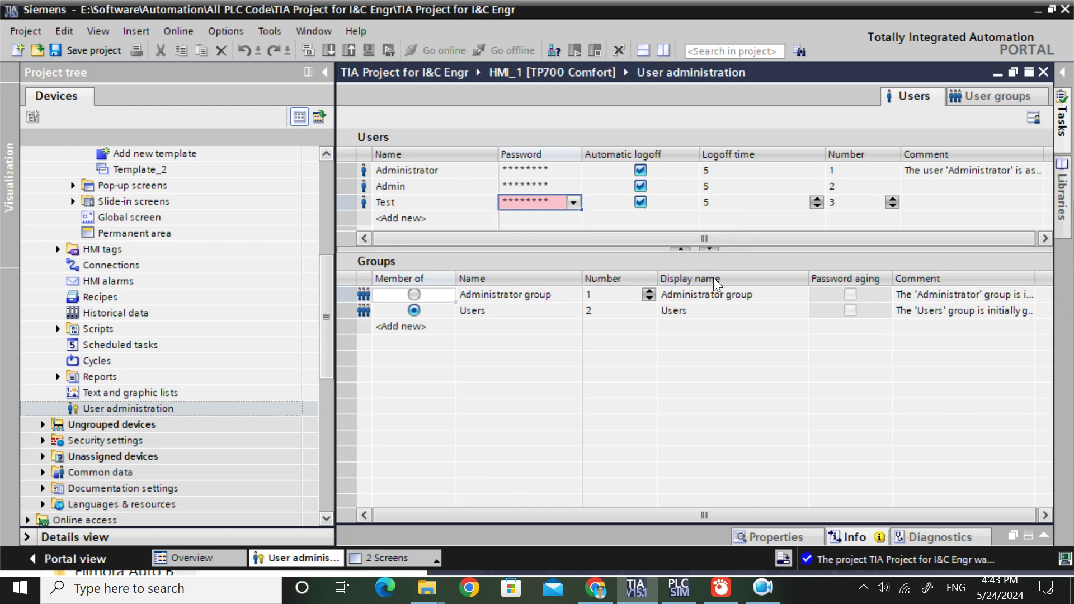
- Rename the user to 'Test user' and keep it in the Users group
click(386, 205)
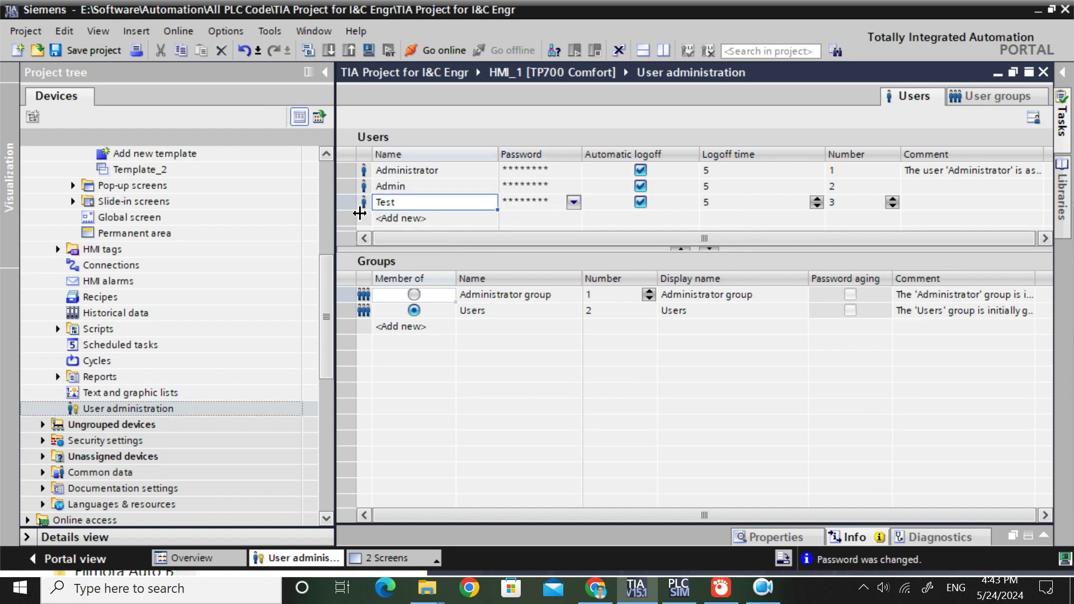
click(362, 189)
click(413, 205)
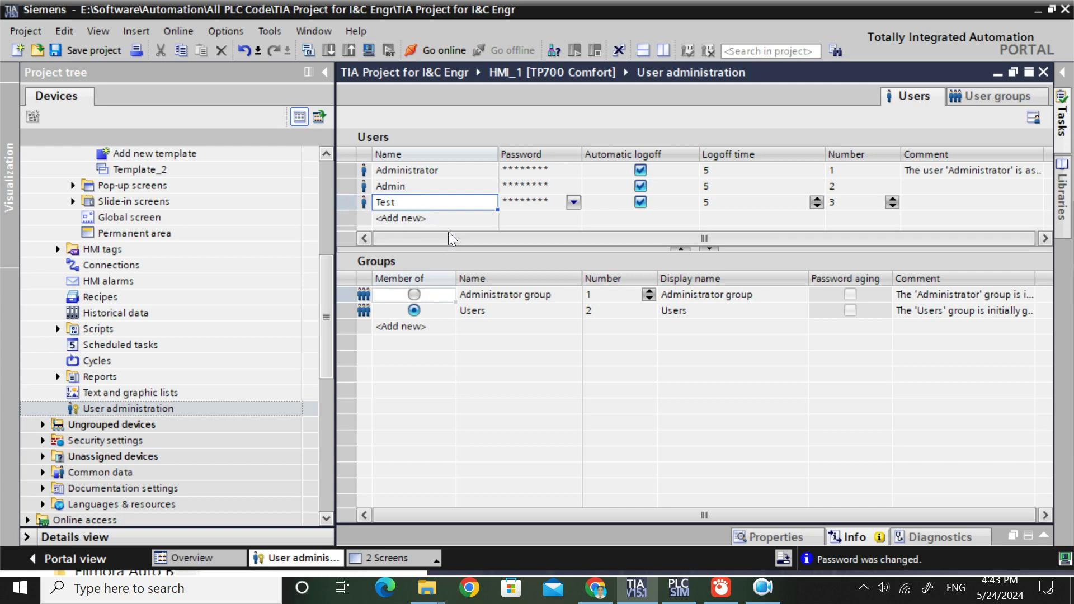
double_click(413, 204)
key(End)
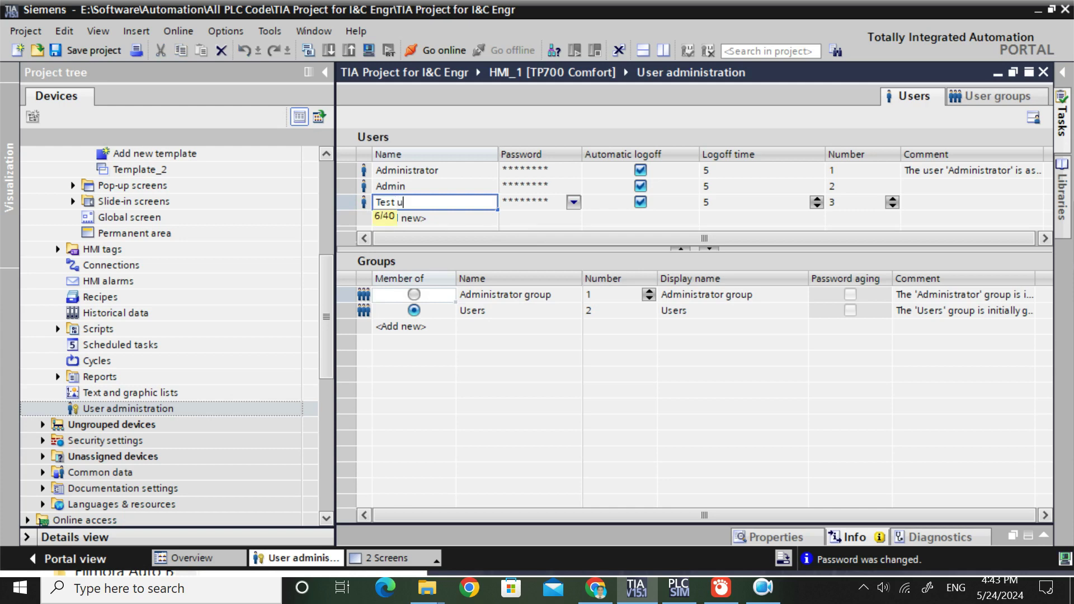
key(Return)
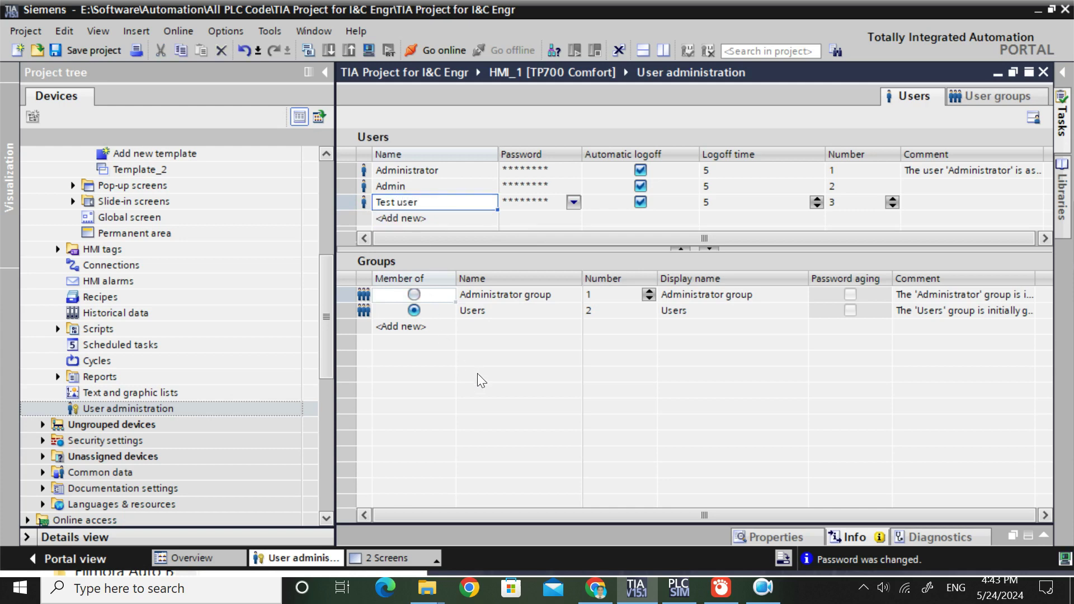
click(472, 316)
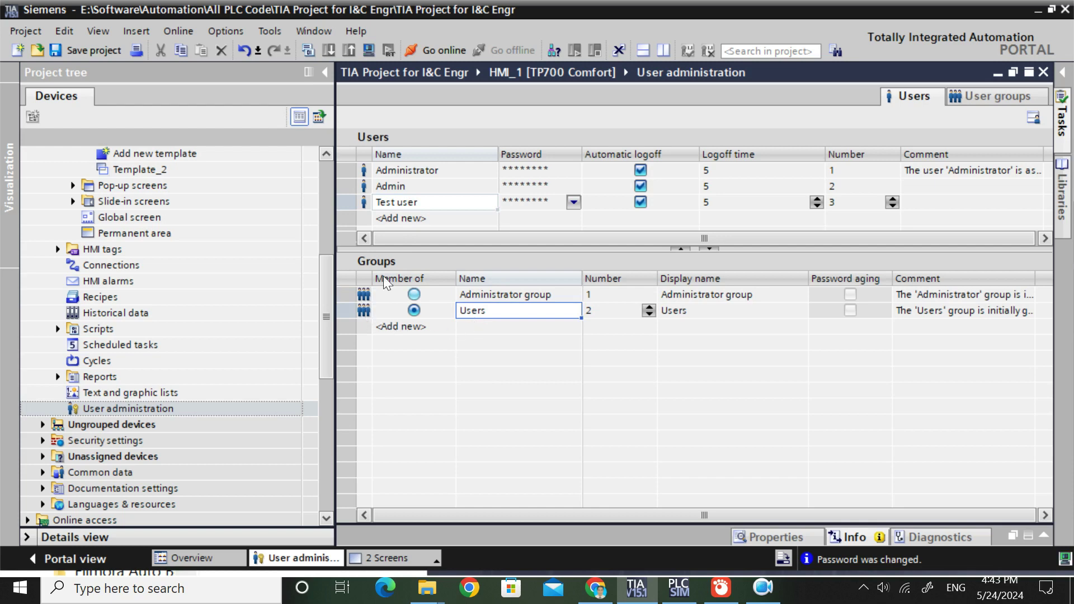
- Add a user named 'Test admin' and set and confirm its password
click(429, 222)
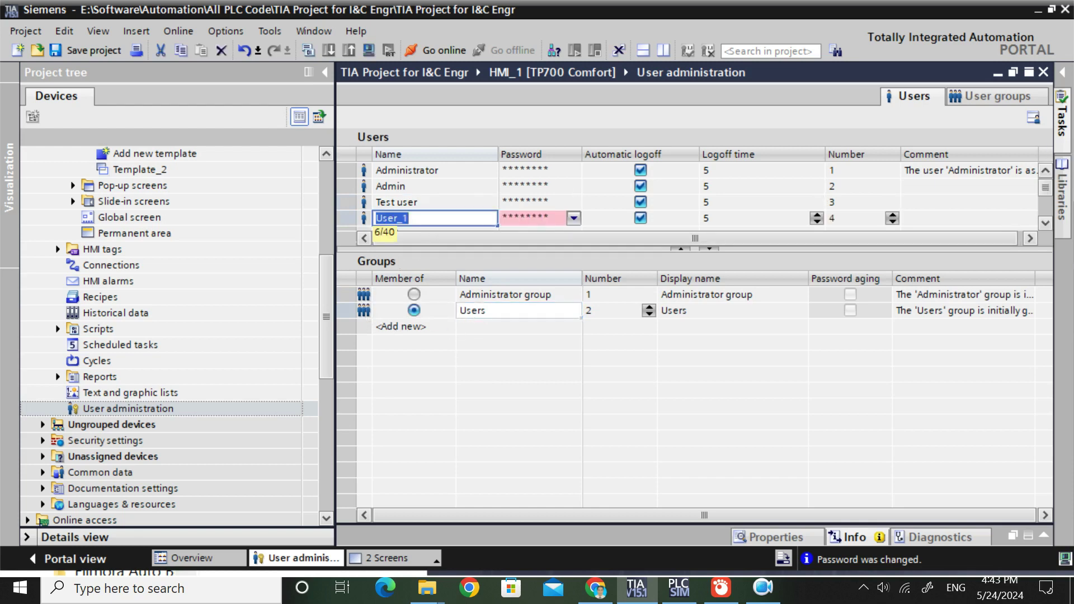
text(Test)
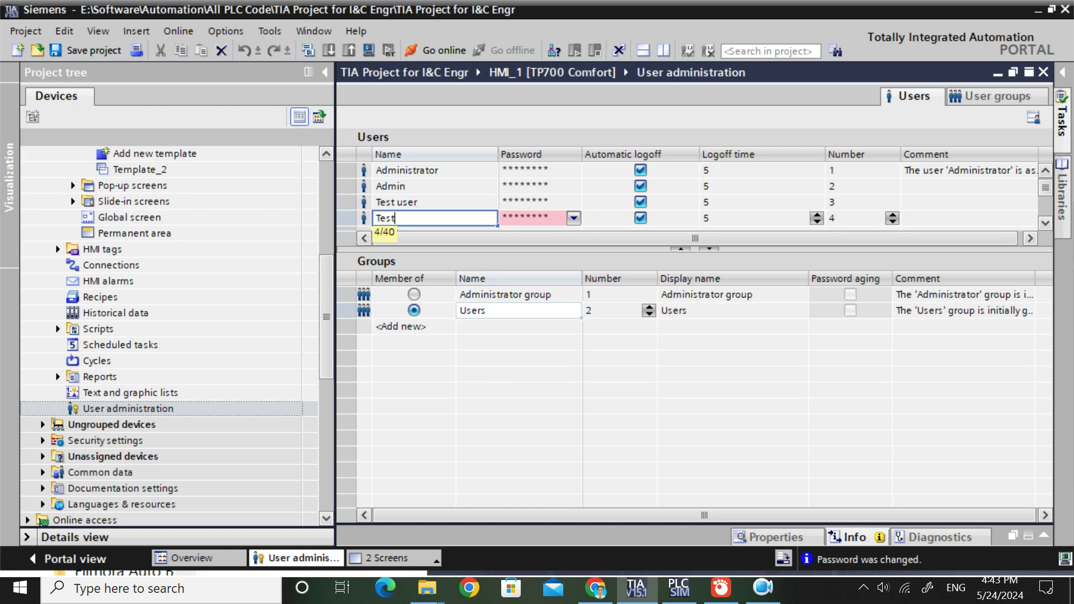
text( admin)
click(546, 223)
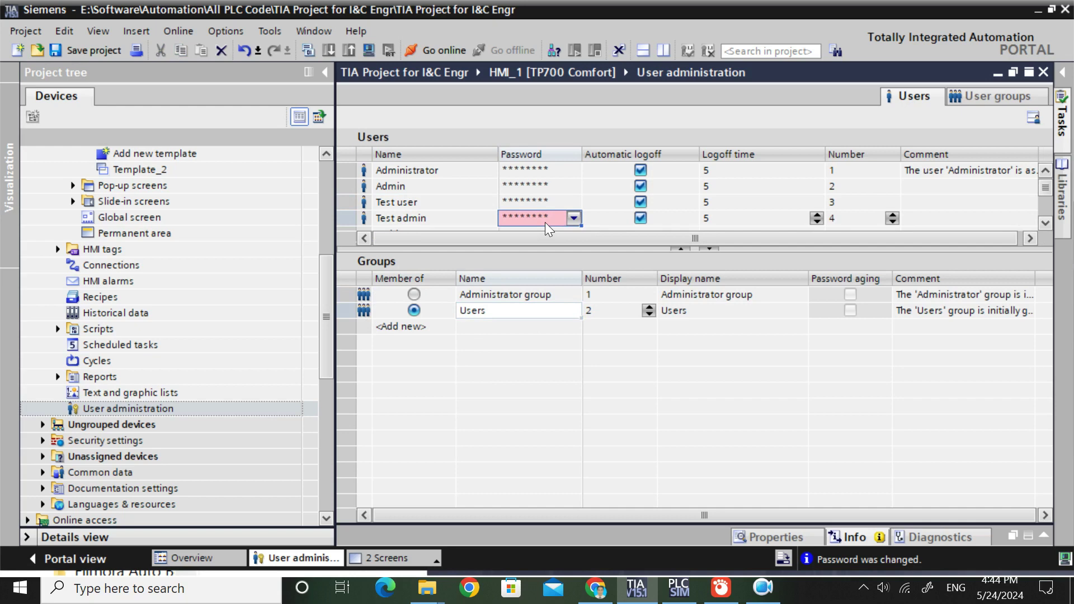
text(1)
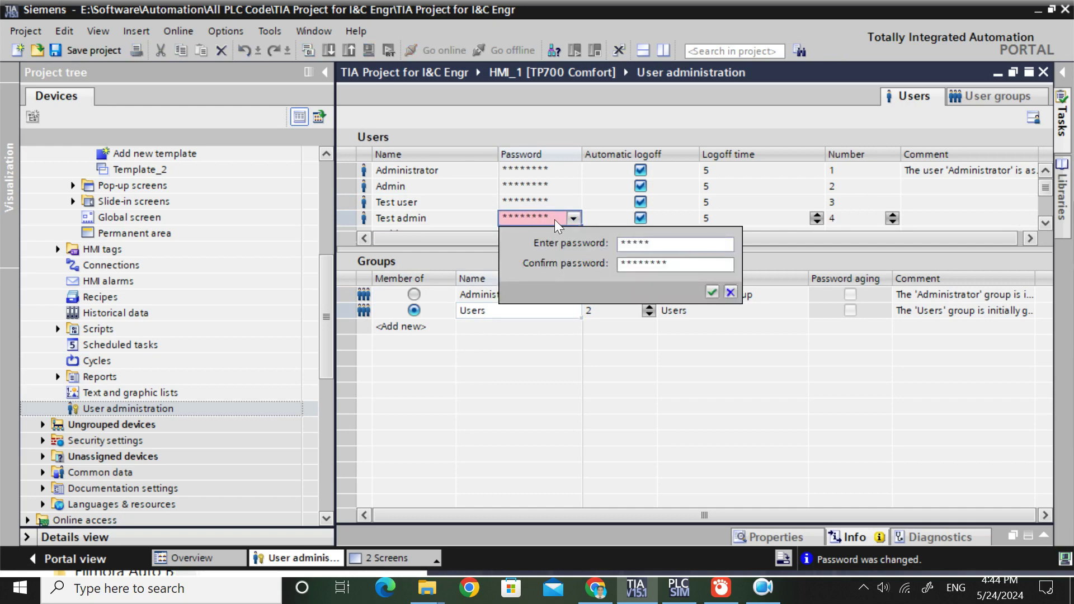
double_click(683, 263)
text(123)
click(712, 292)
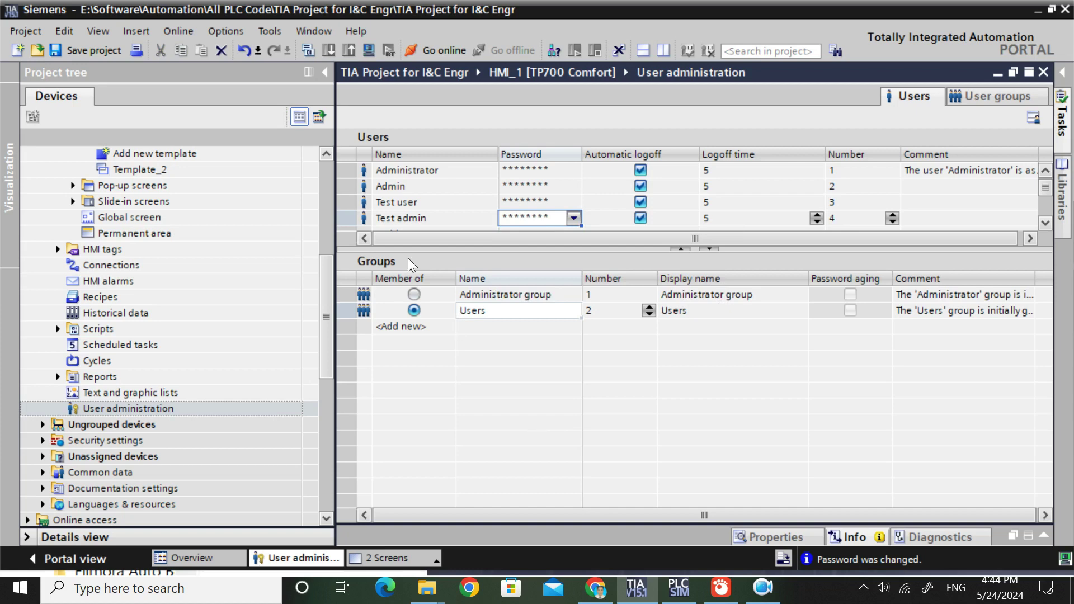
- Make Test admin a member of the Administrator group, then show the User groups view
click(392, 221)
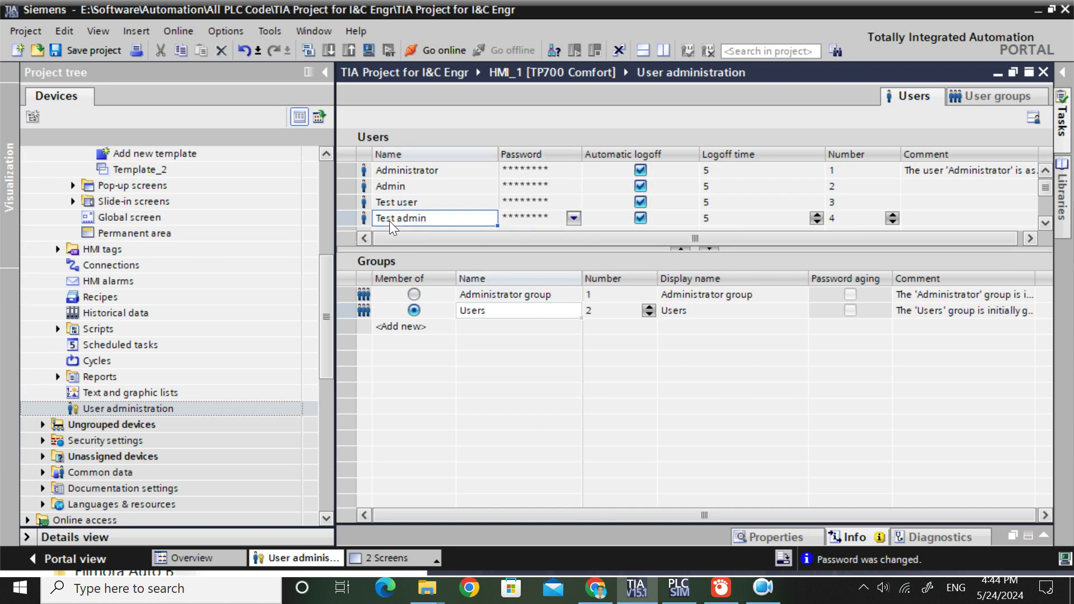
click(414, 295)
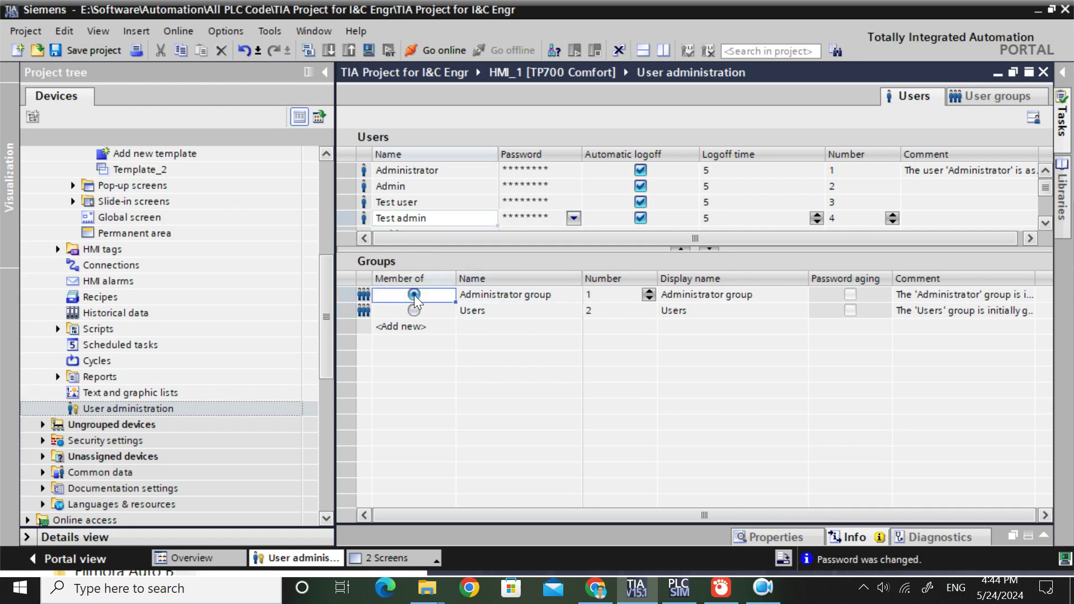
click(385, 206)
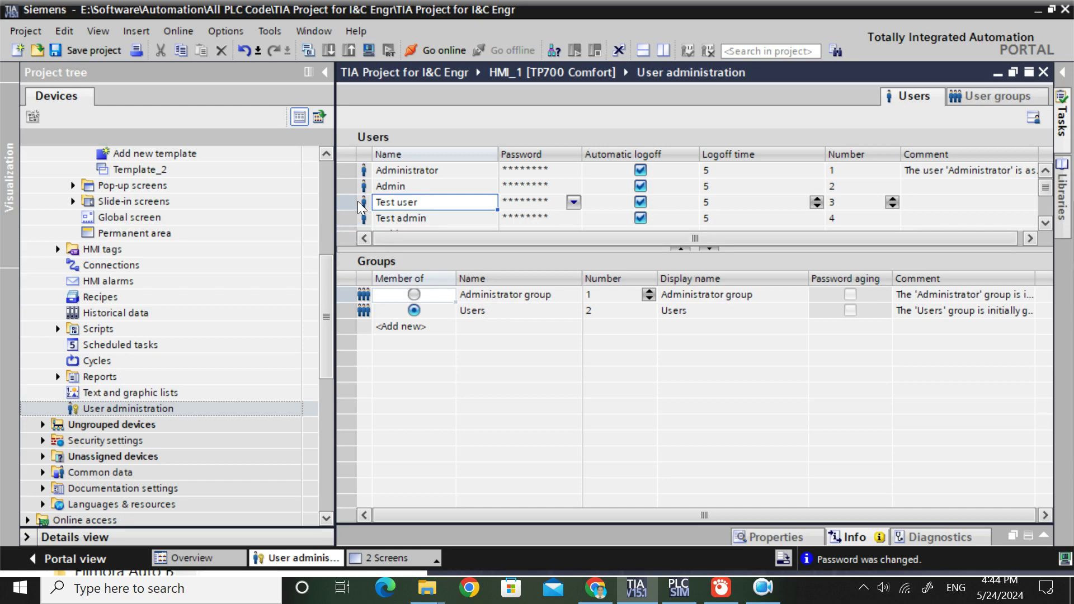
click(417, 207)
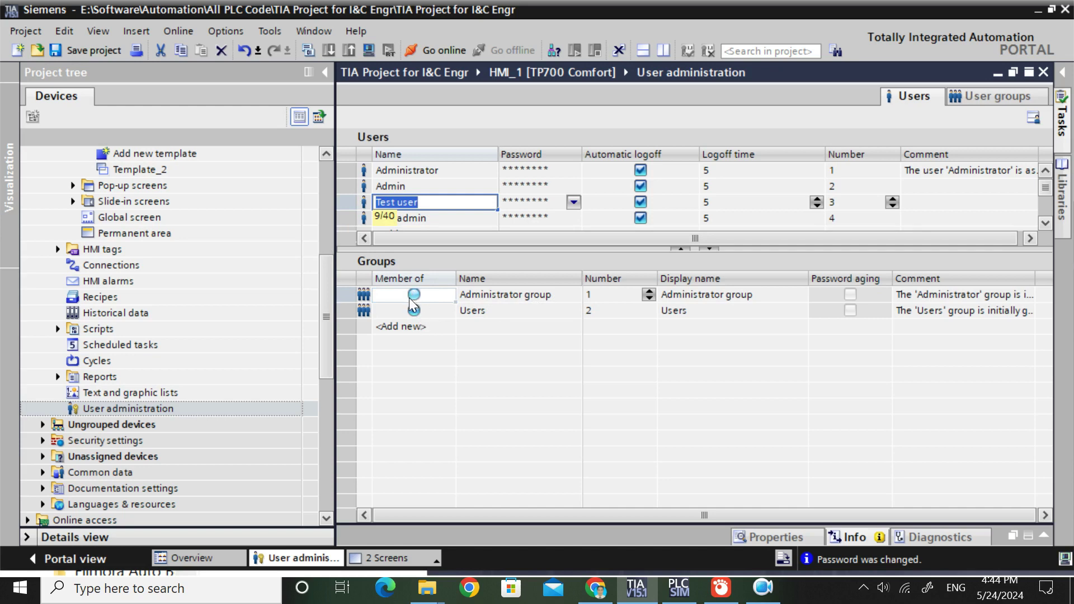
key(Down)
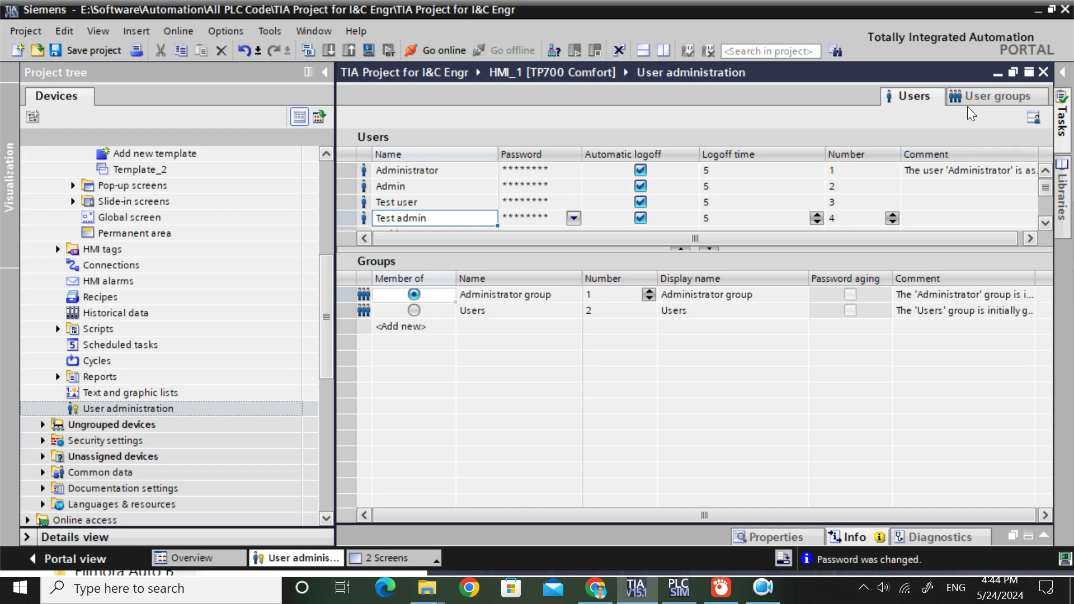
click(990, 106)
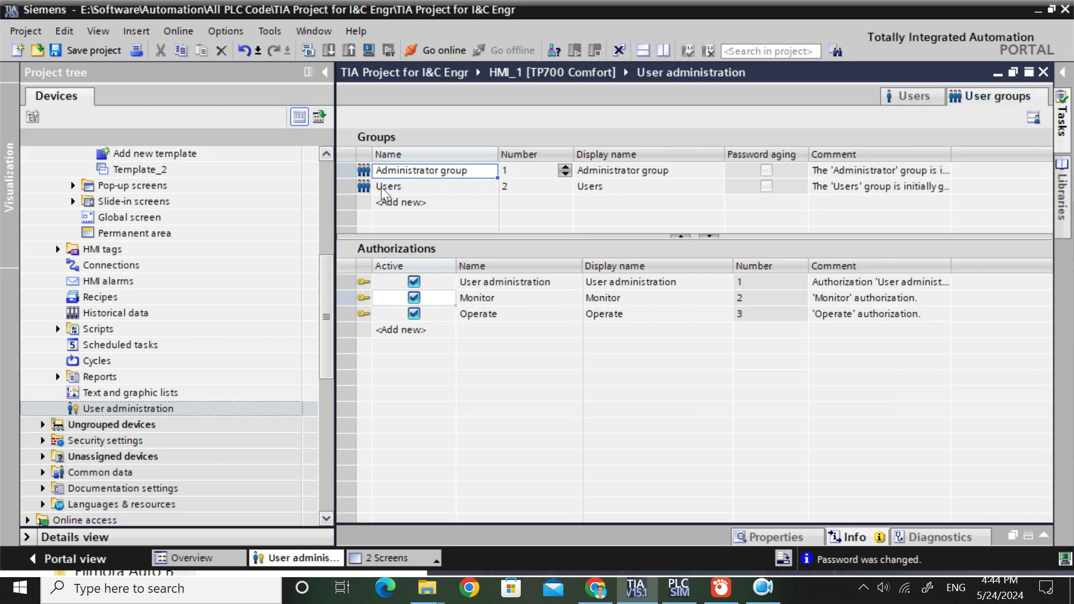
- Confirm the Users group has only Operate authorization, then return to the Users list
click(915, 104)
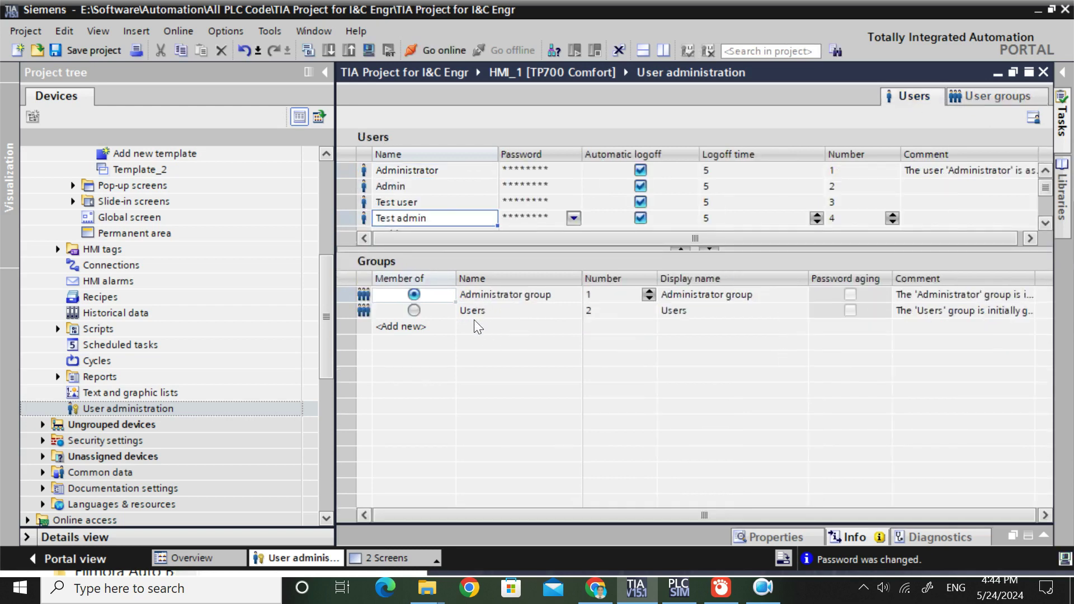
click(1001, 101)
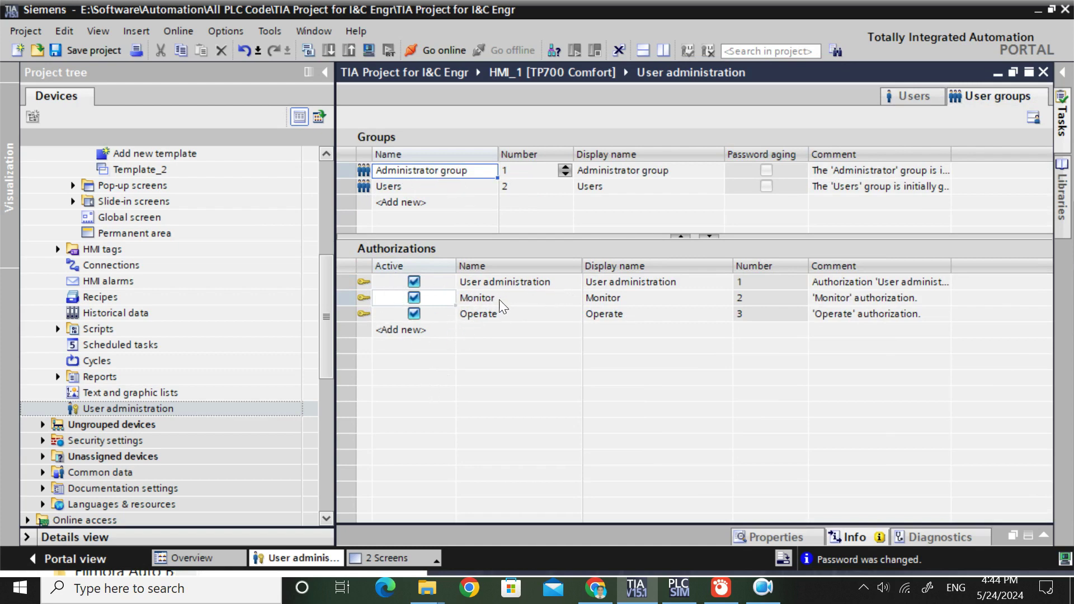
click(387, 190)
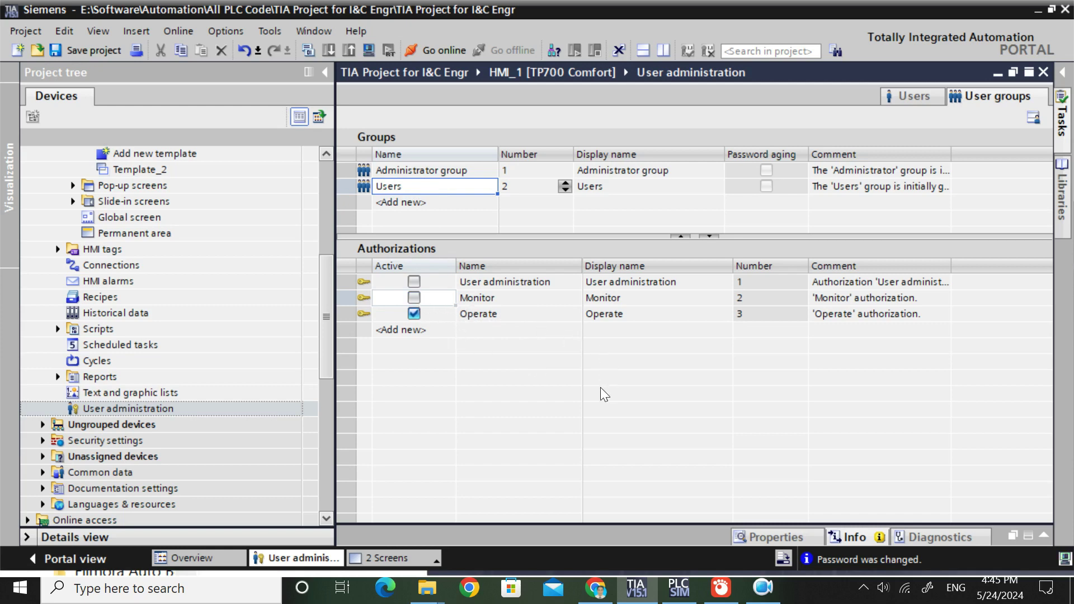
click(913, 96)
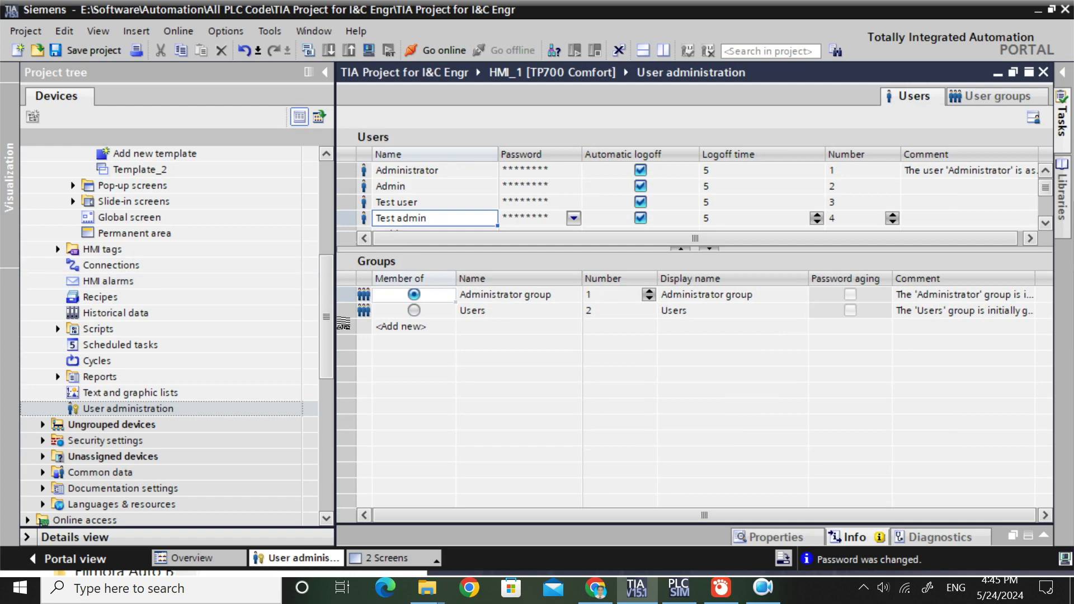
drag(327, 316, 319, 225)
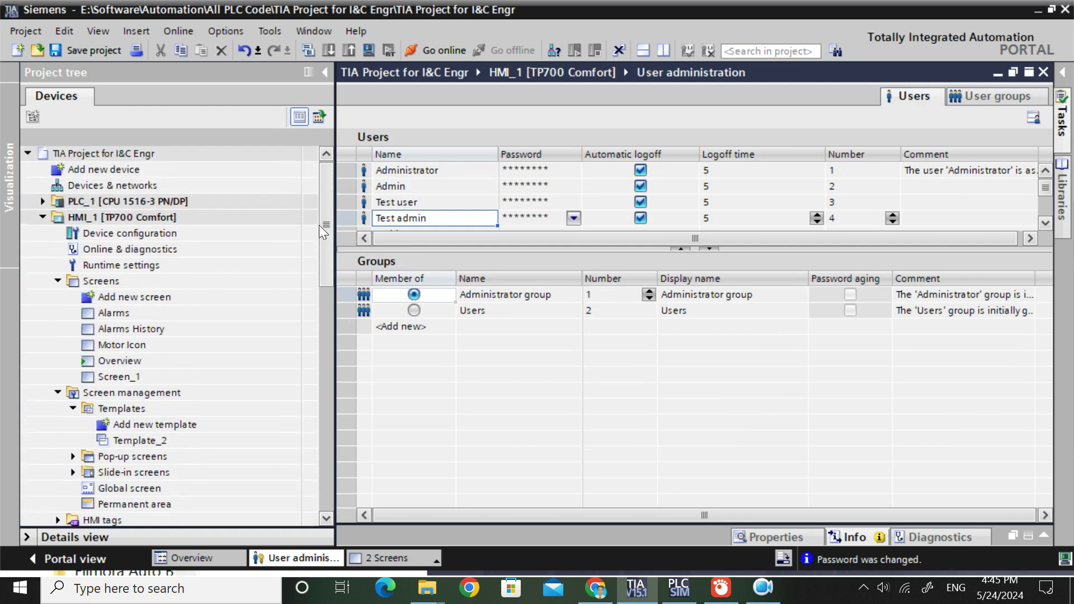
- Uncheck Allow operator control for the Overview screen's +000.0 I/O field and start simulation
double_click(126, 358)
click(666, 271)
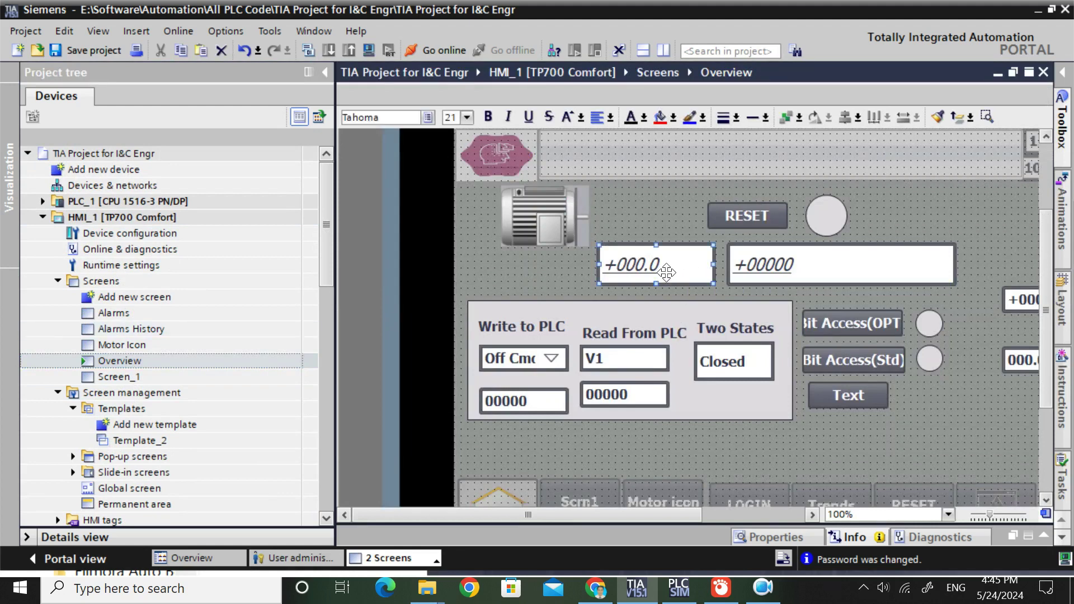
right_click(666, 273)
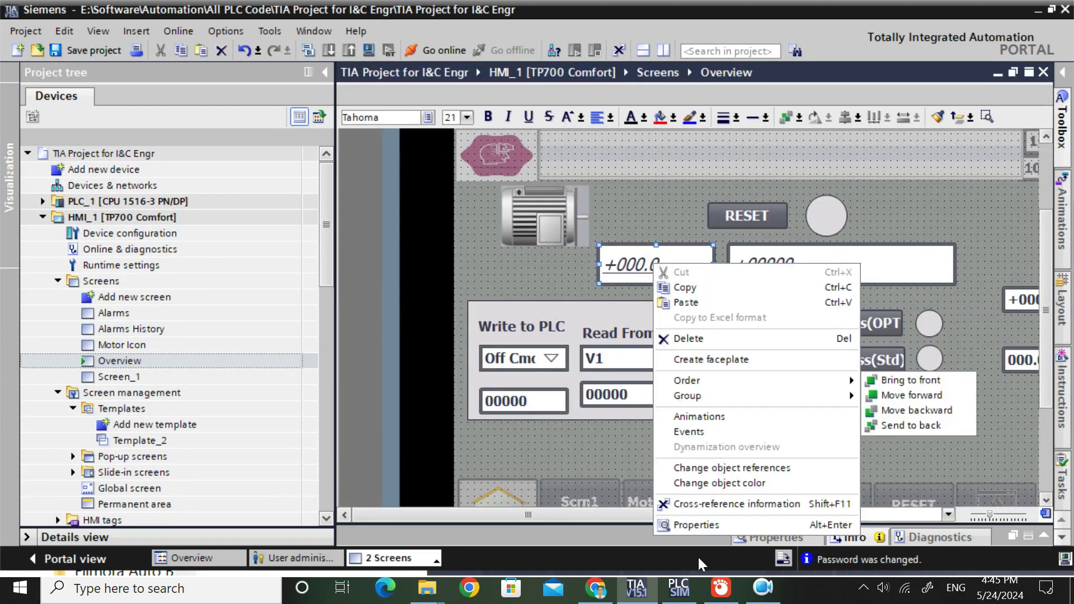
click(711, 528)
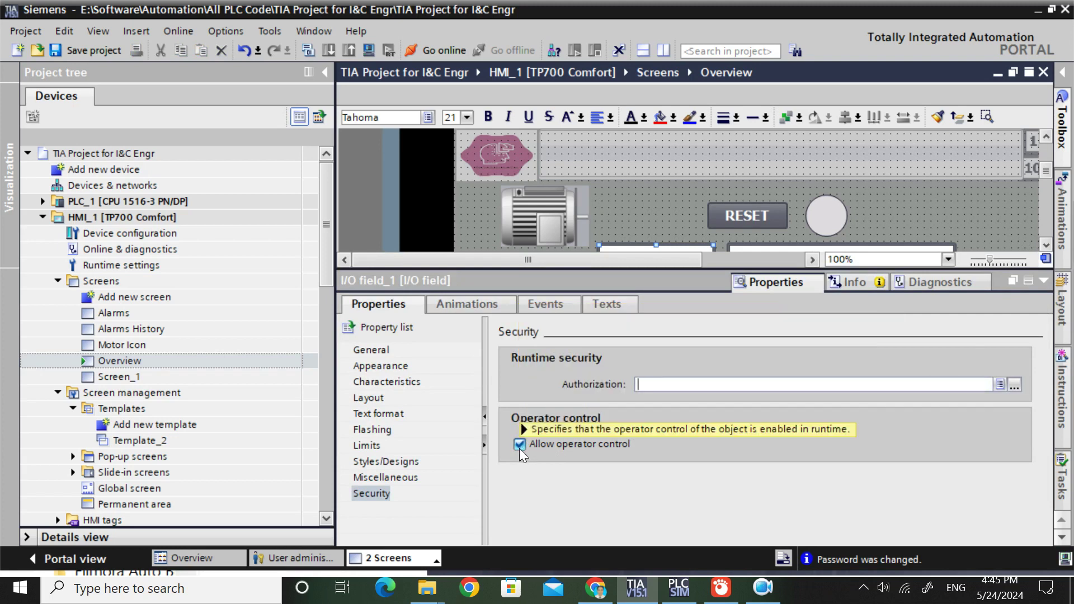
click(519, 448)
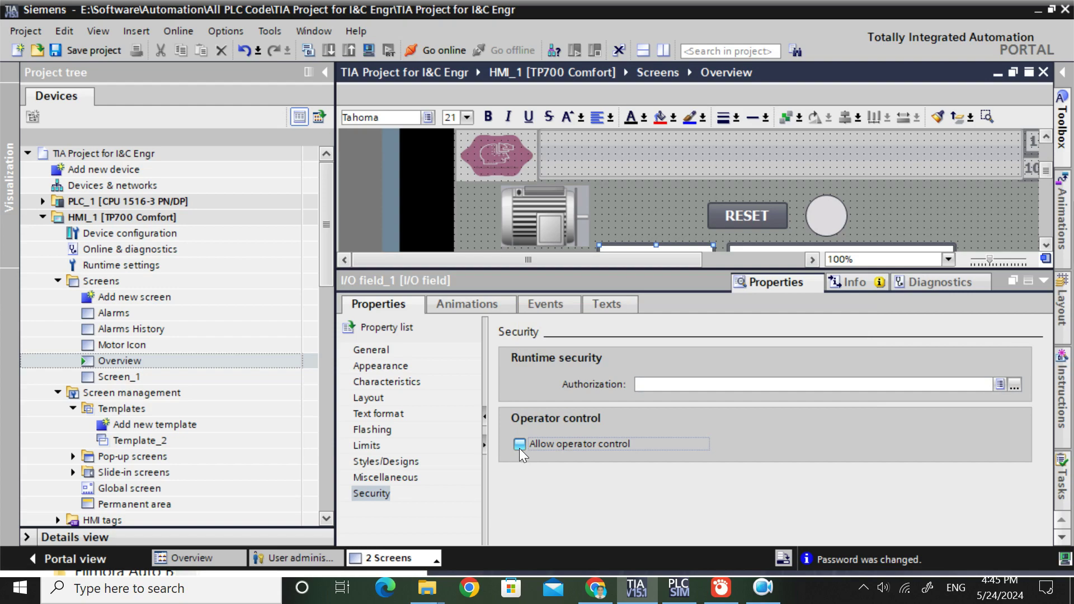
click(369, 51)
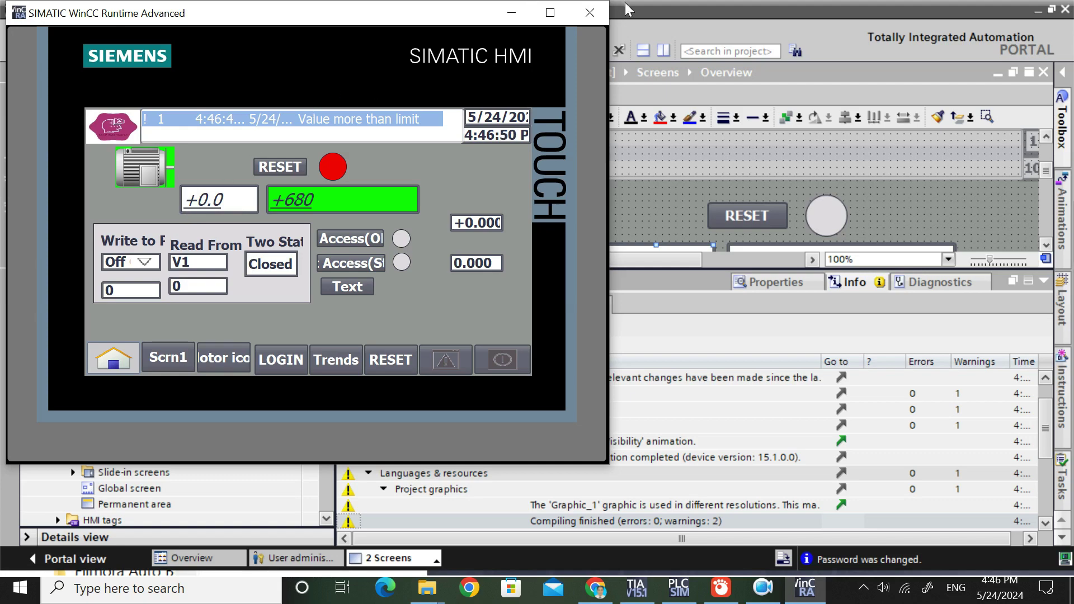
- Close the WinCC Runtime window to return to the Overview screen editor
click(589, 12)
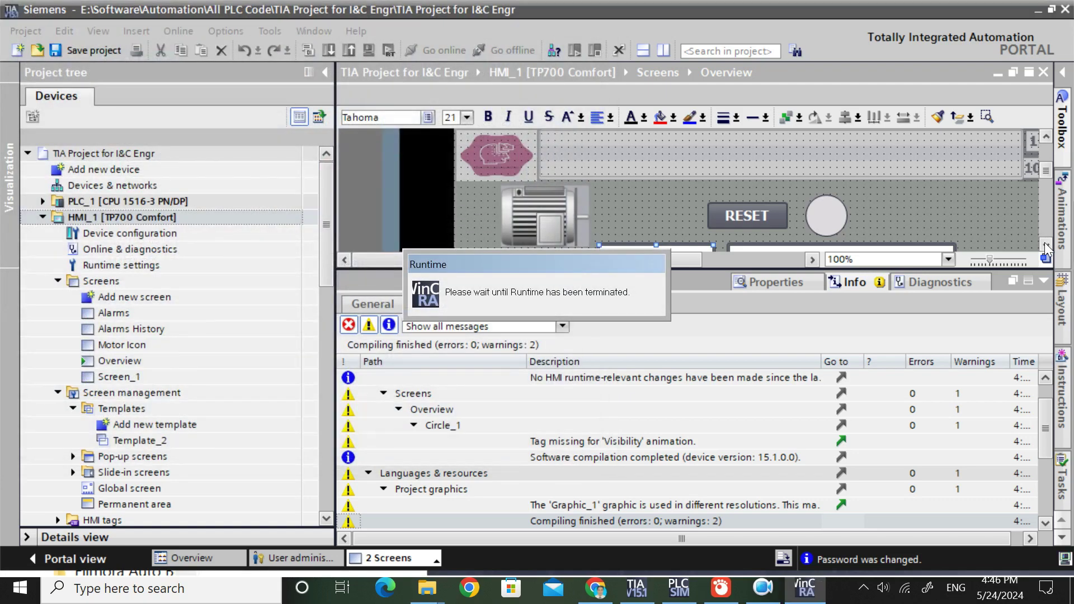
- Re-tick Allow operator control for the I/O field and recompile HMI_1 into simulation
click(1044, 280)
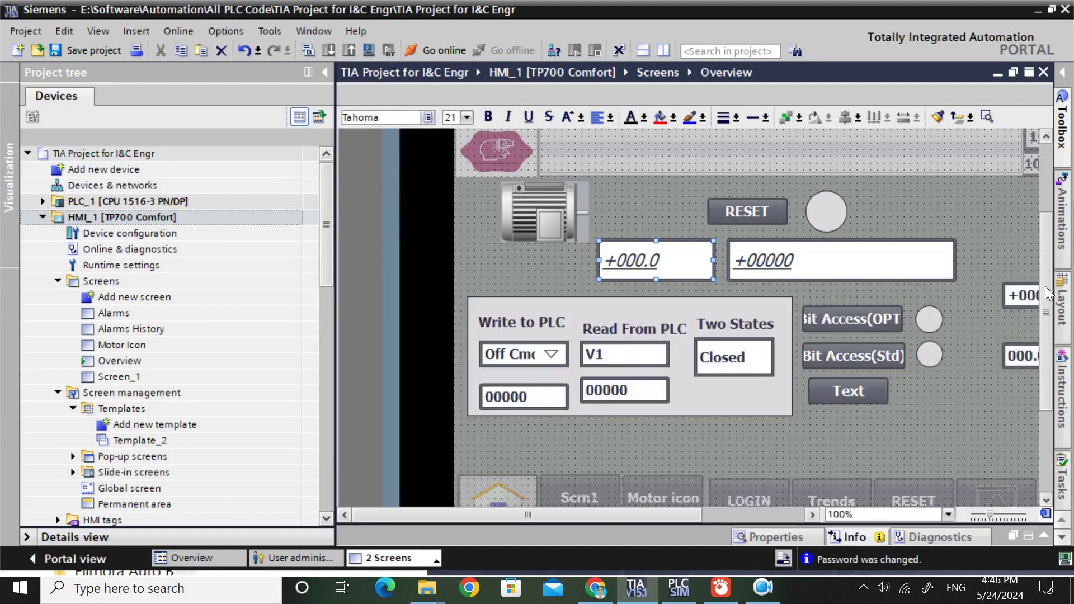
right_click(677, 265)
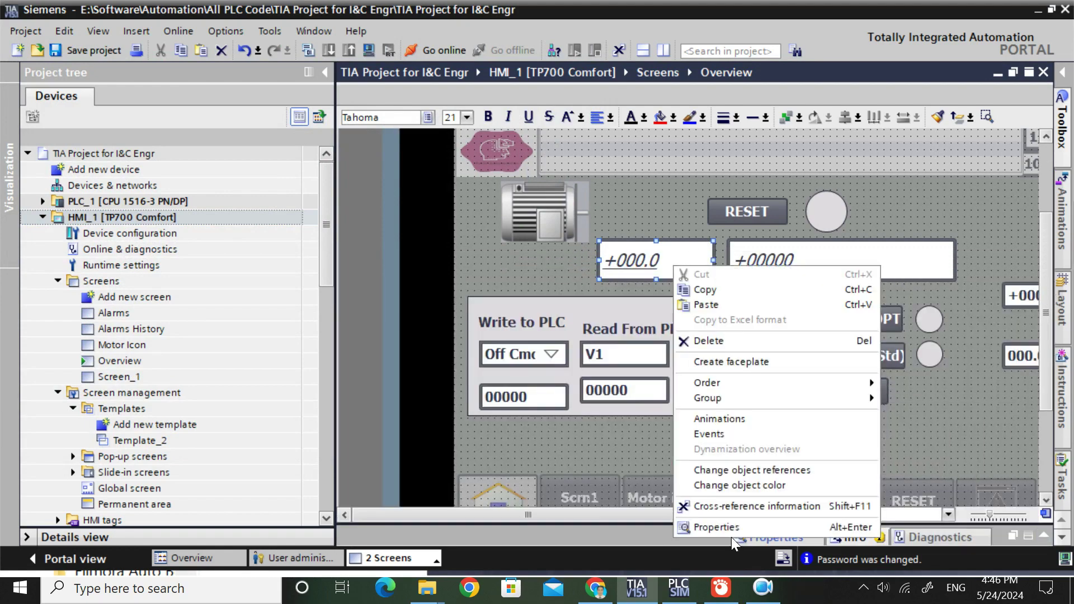
click(730, 528)
click(519, 445)
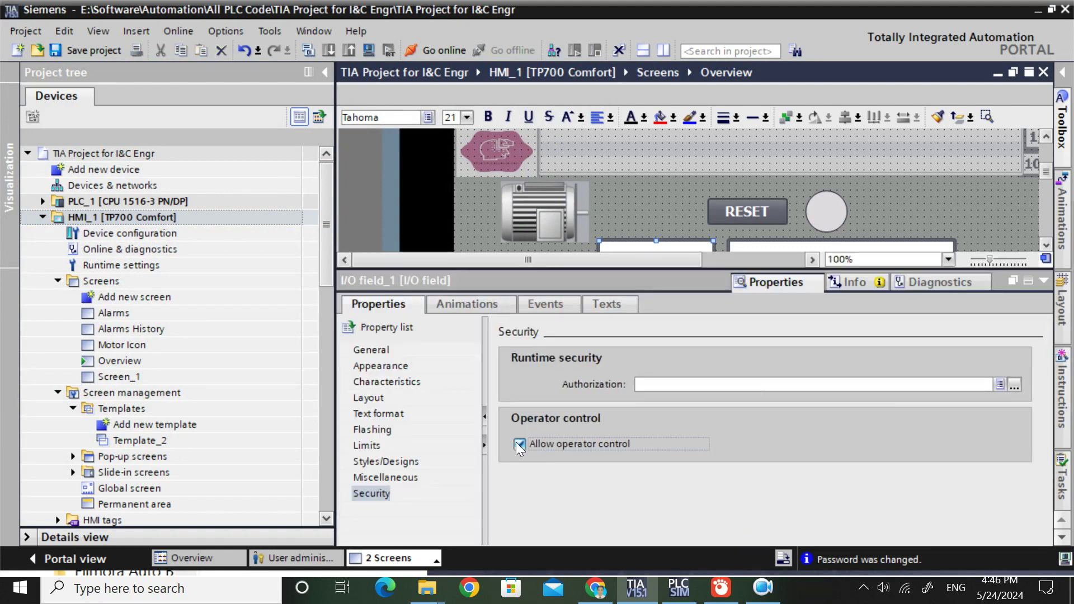
click(277, 115)
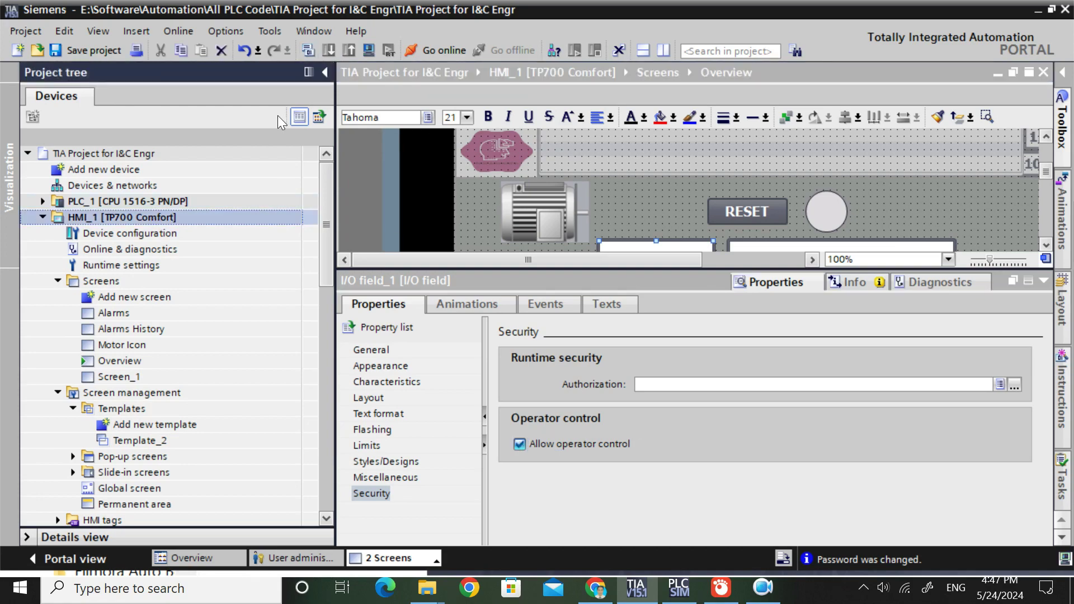
click(367, 51)
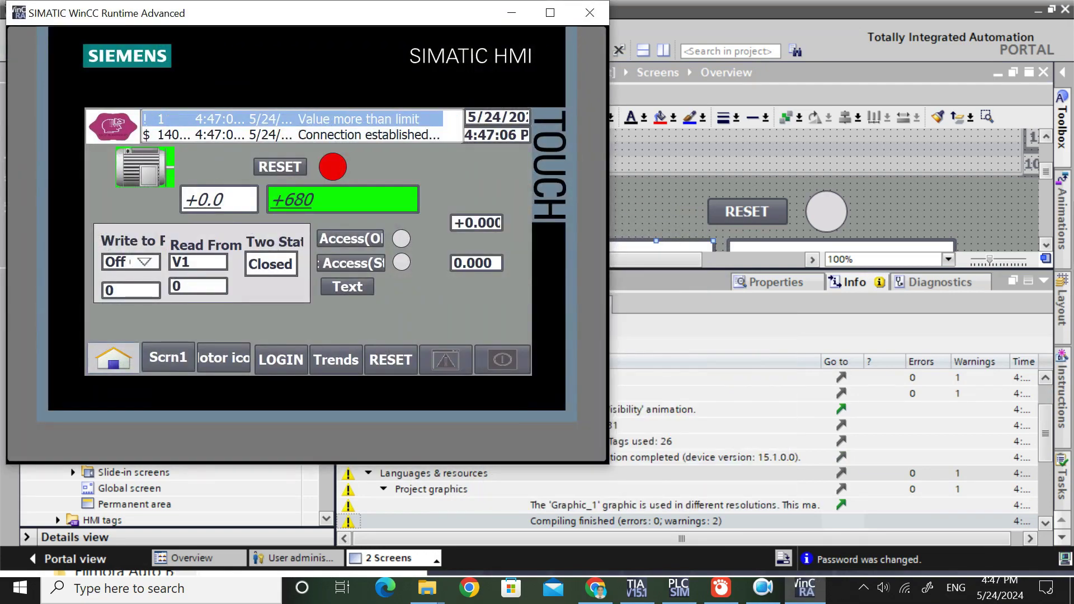
- Enter 33 in the I/O field, confirm +33.0, and close the runtime
click(220, 200)
double_click(237, 184)
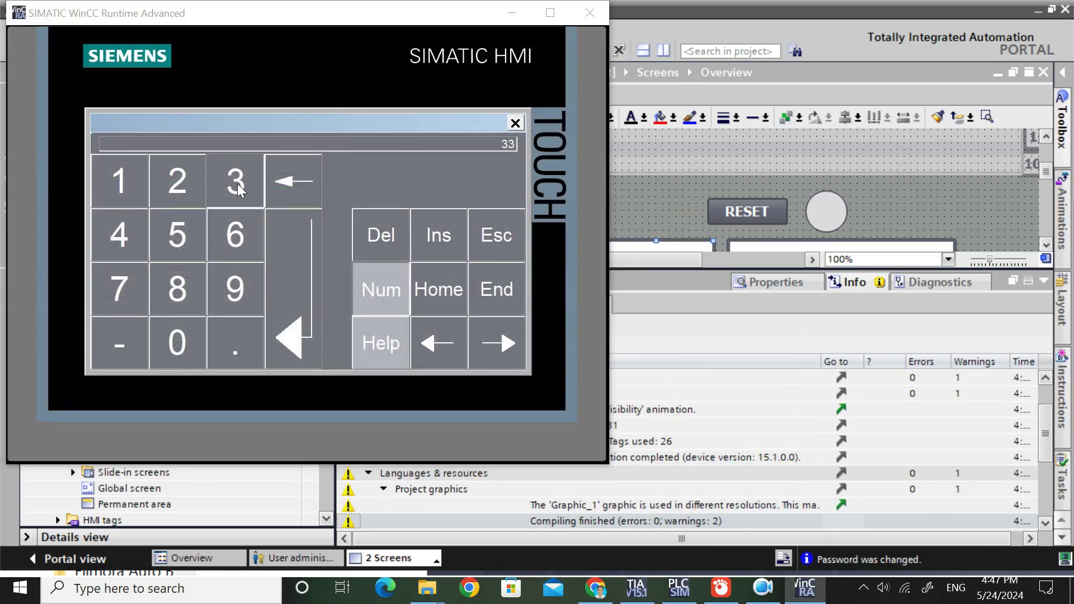
click(301, 305)
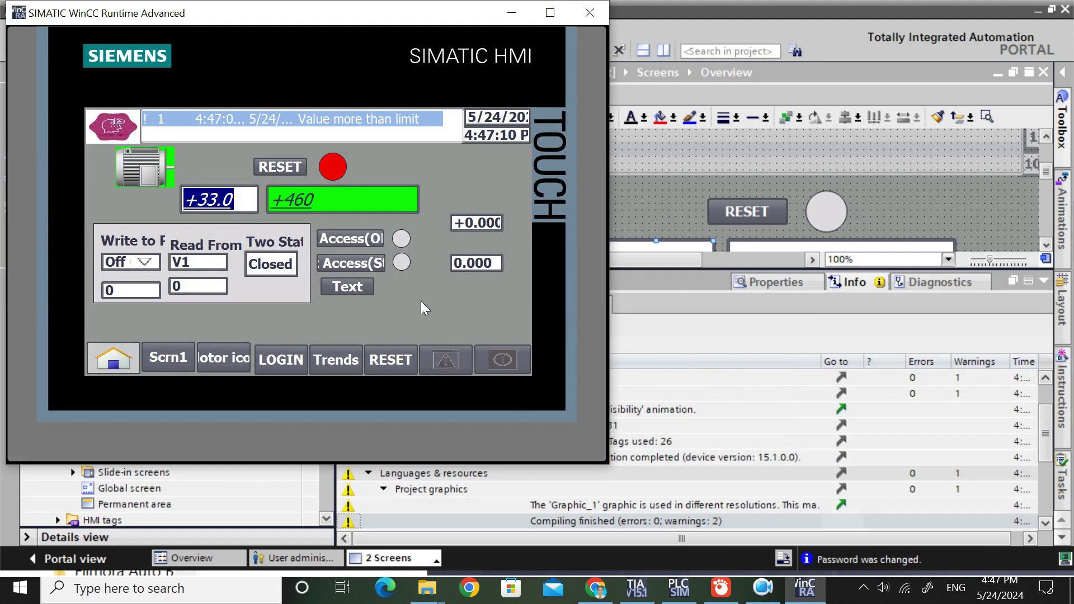
click(590, 12)
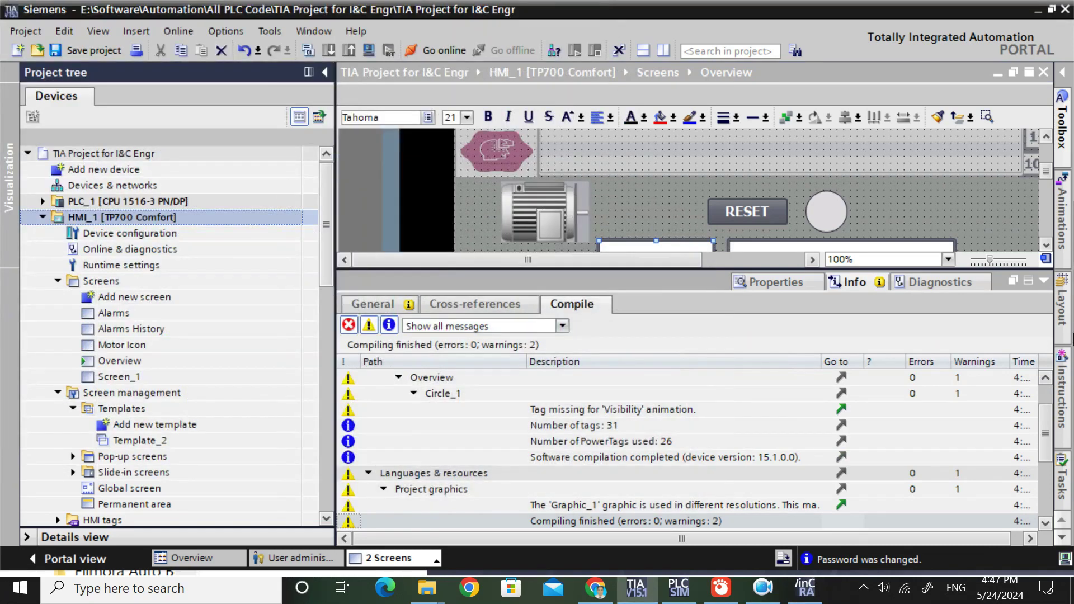
- List the authorizations the +000.0 I/O field can require, then bring up HMI_1's User administration
click(1043, 283)
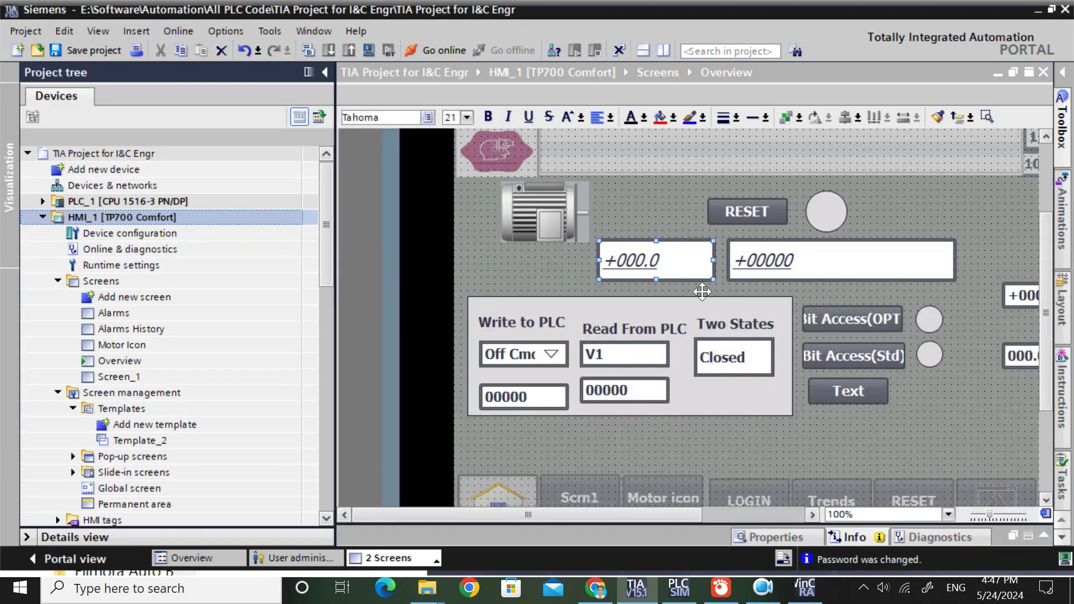
right_click(687, 272)
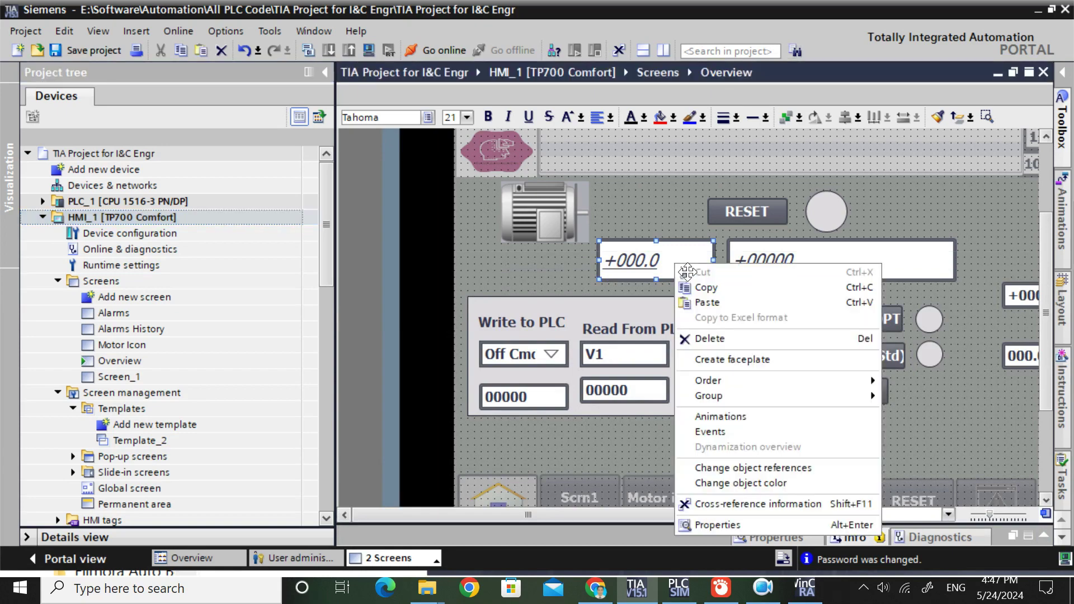
click(734, 525)
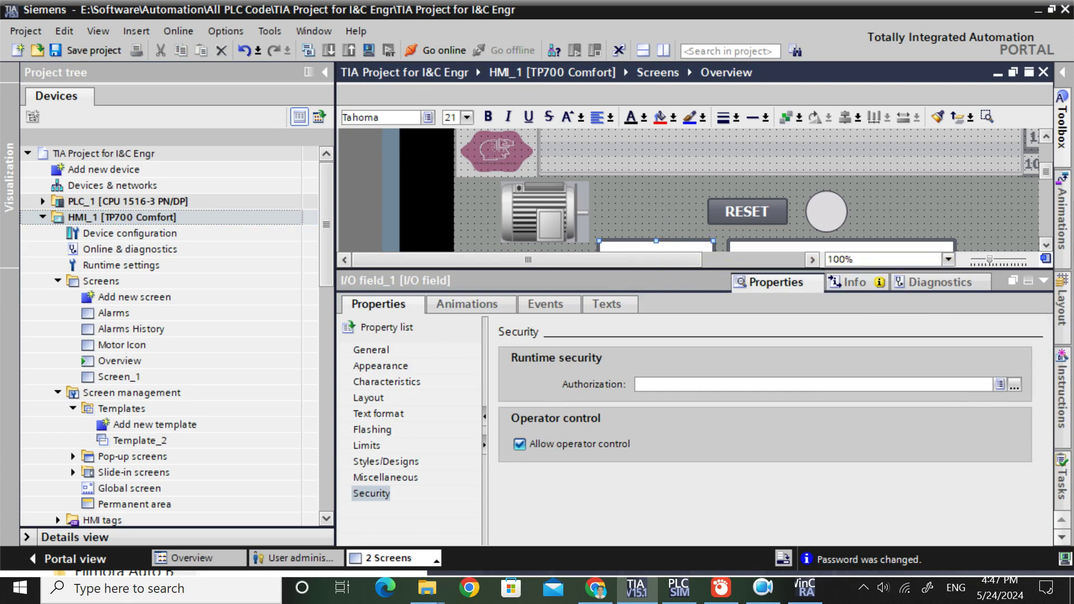
click(638, 384)
click(1001, 384)
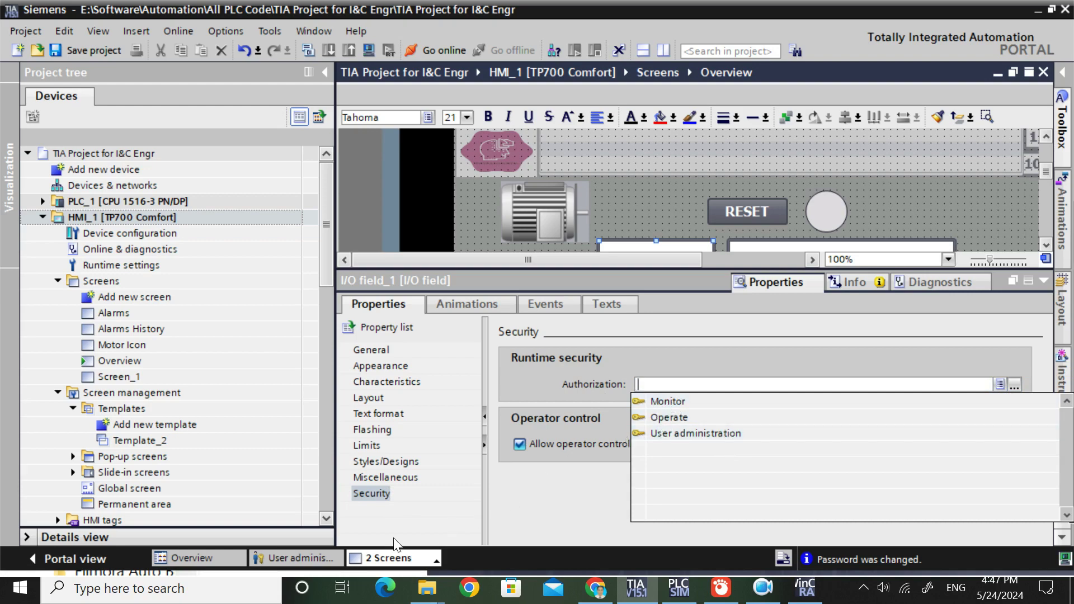
click(313, 557)
- Review the Users group's authorizations, toggling User administration and Monitor off so only Operate remains
click(975, 99)
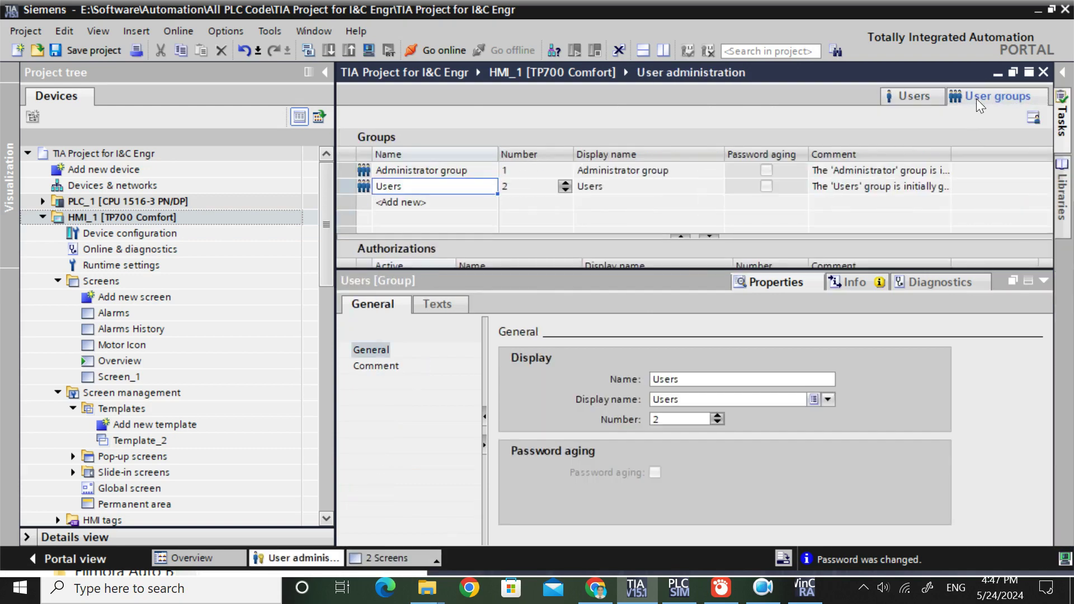
click(436, 171)
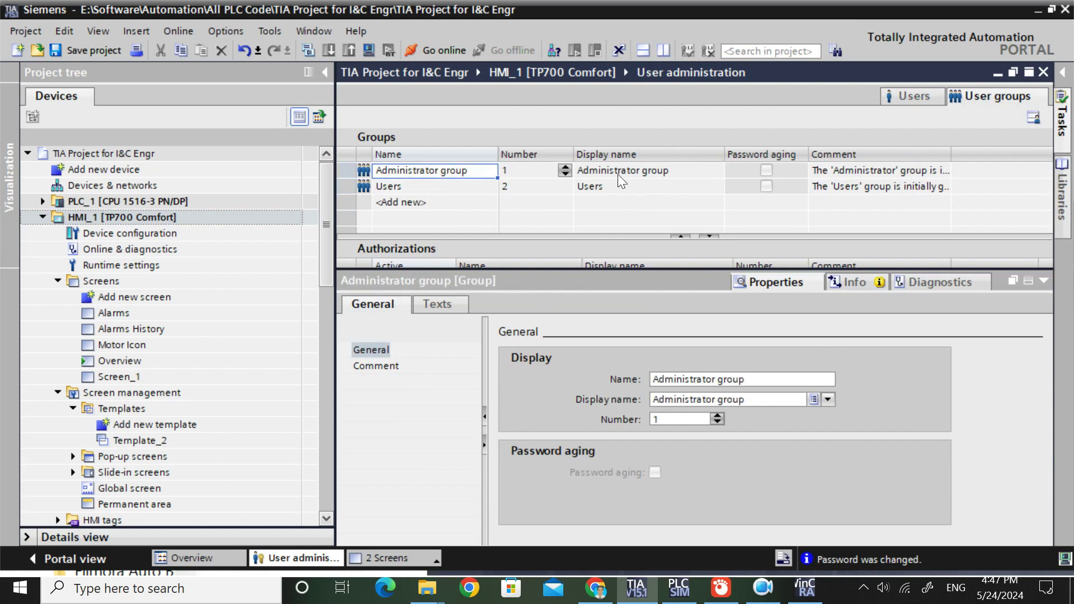
click(1044, 281)
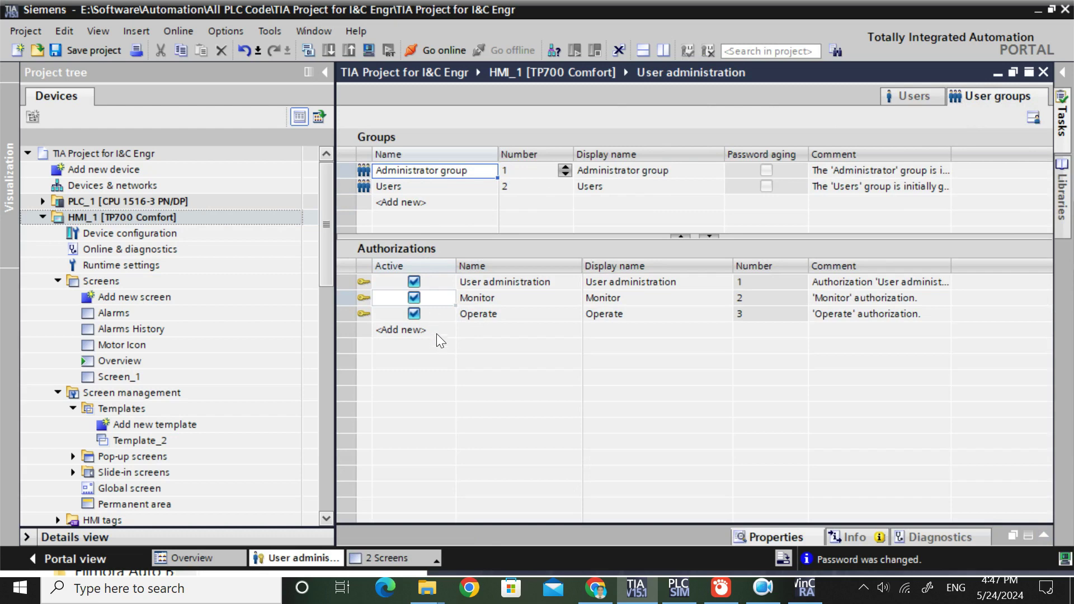
click(405, 191)
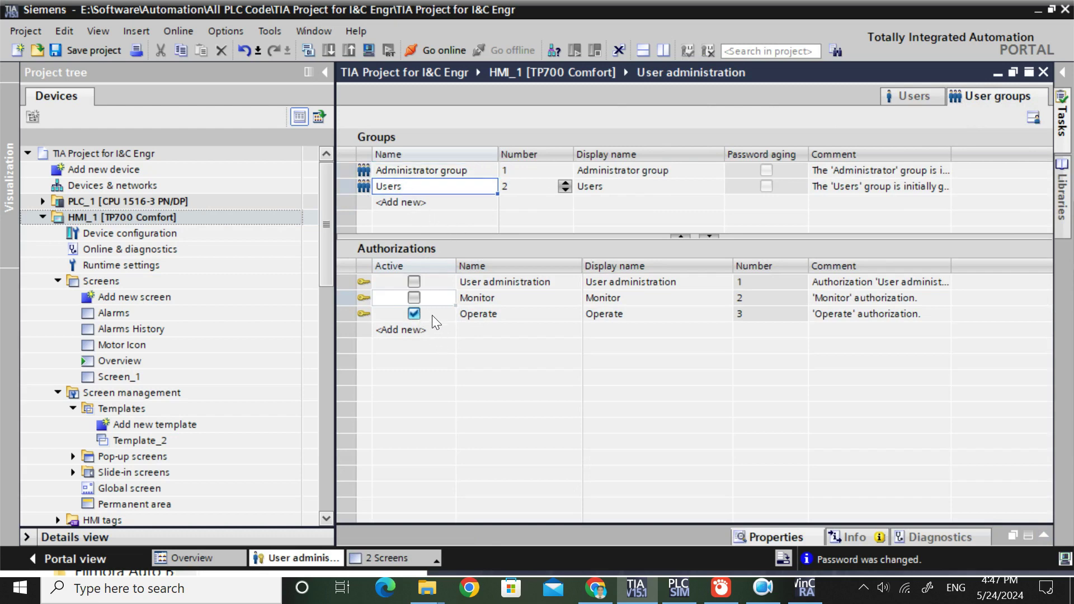
click(415, 282)
click(414, 297)
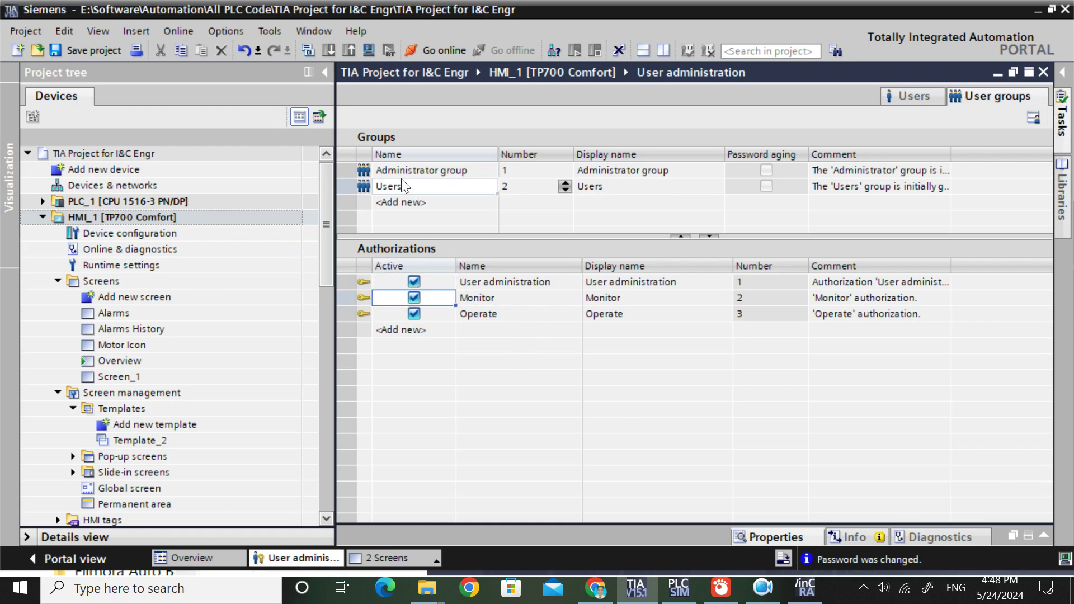
click(414, 282)
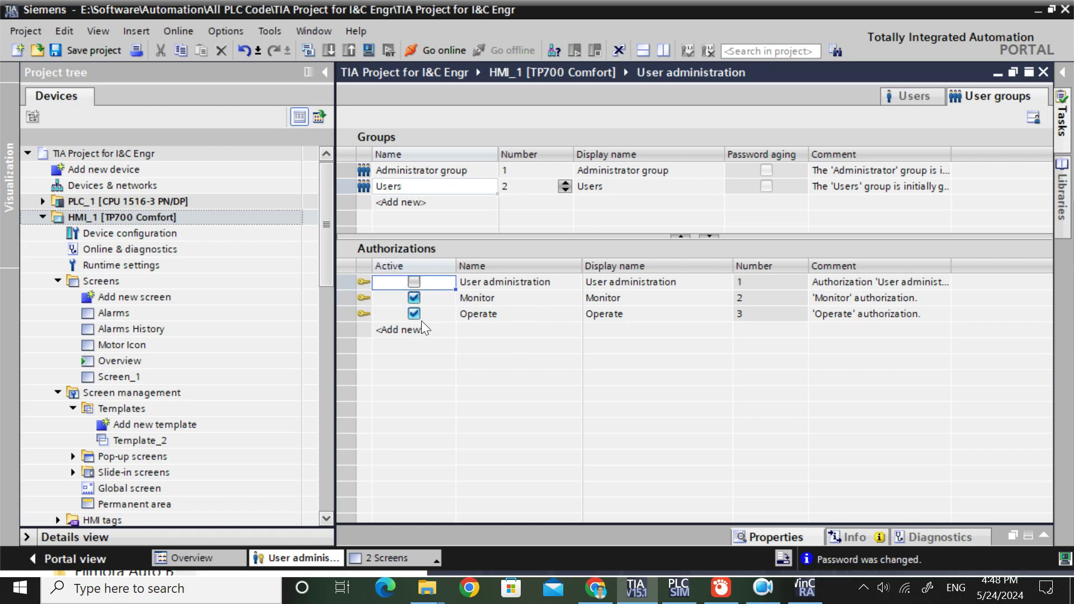
click(413, 299)
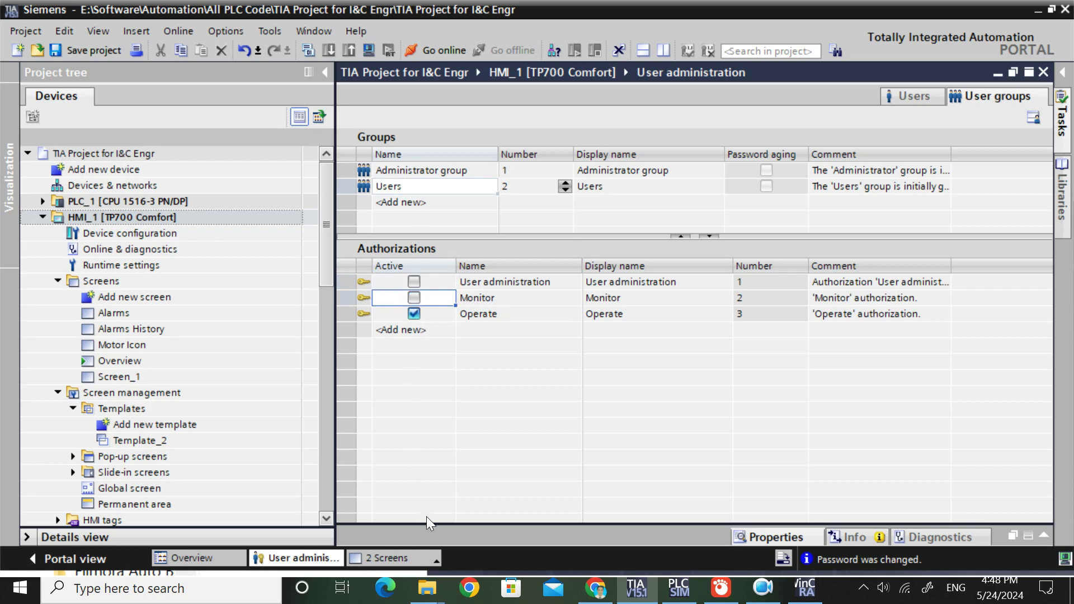
- Return to the Overview screen and reopen the I/O field's properties
click(407, 559)
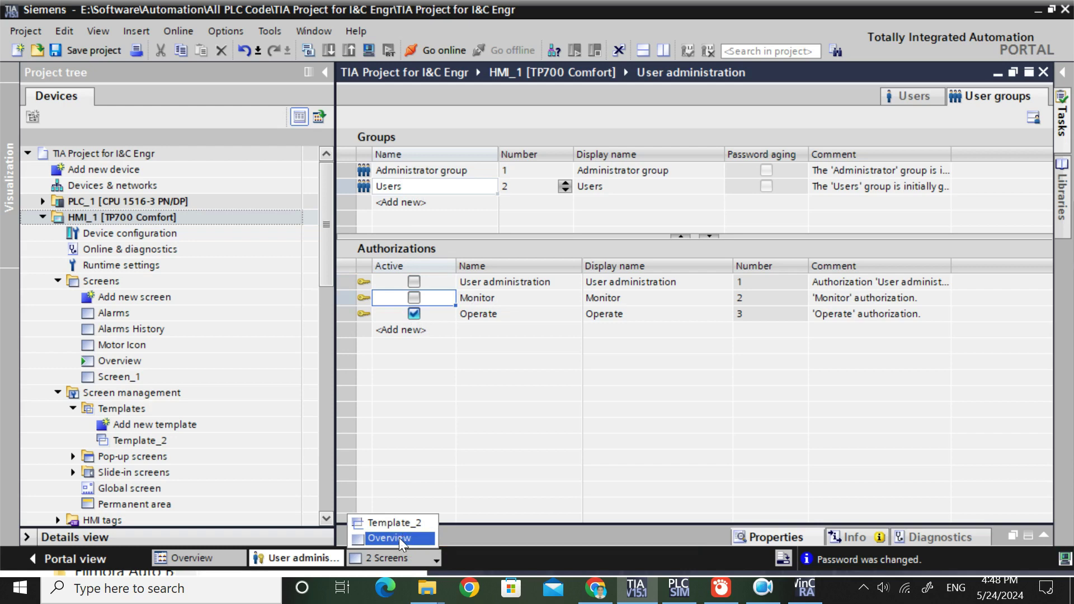
click(398, 538)
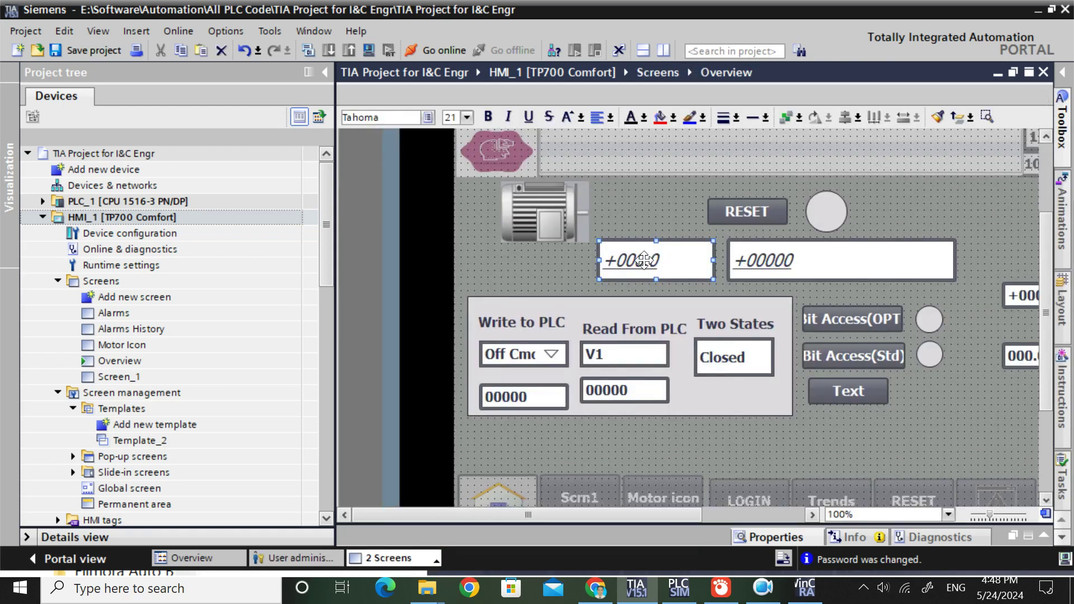
right_click(644, 261)
click(683, 510)
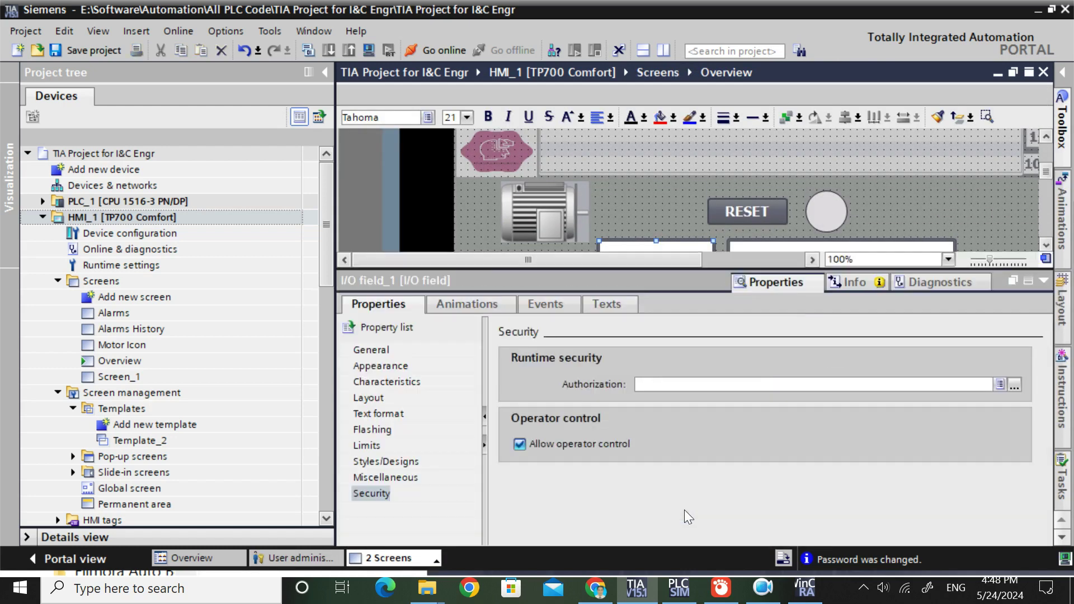
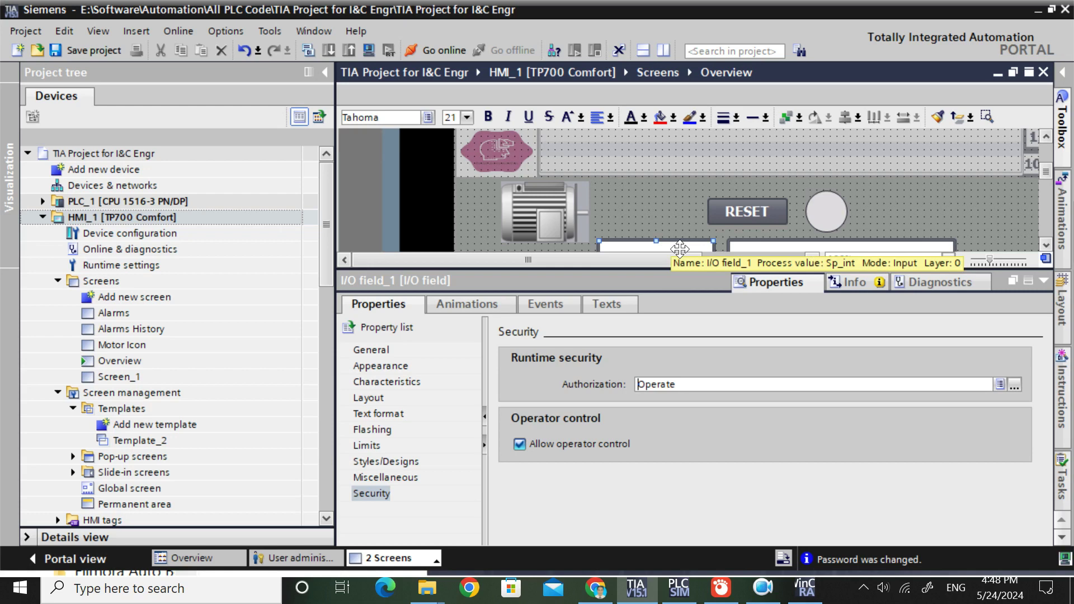
- Save the project and compile HMI_1, getting 0 errors and 2 warnings
click(73, 49)
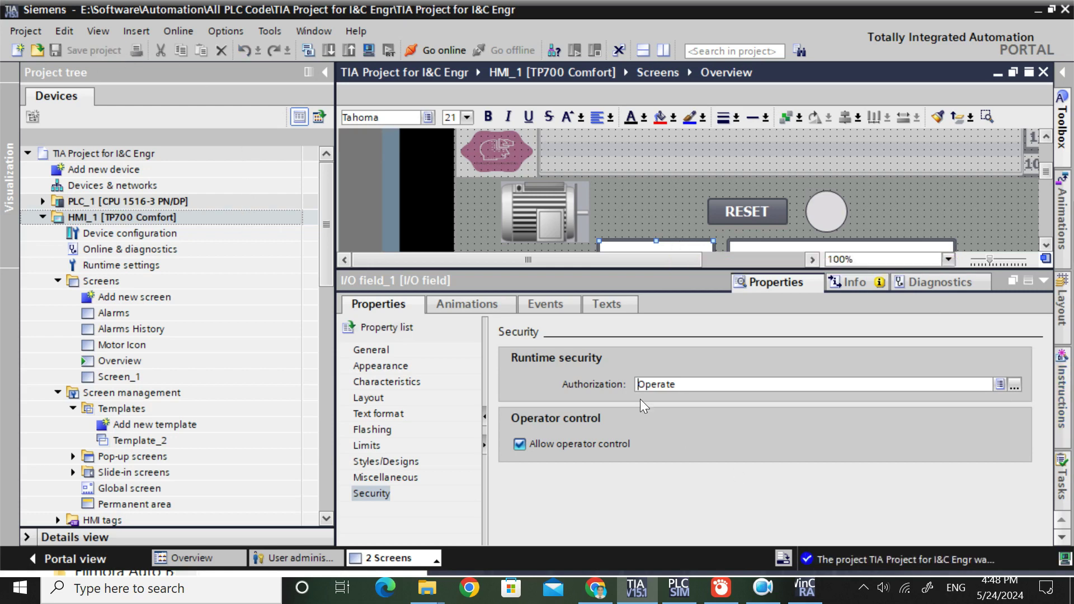
click(373, 49)
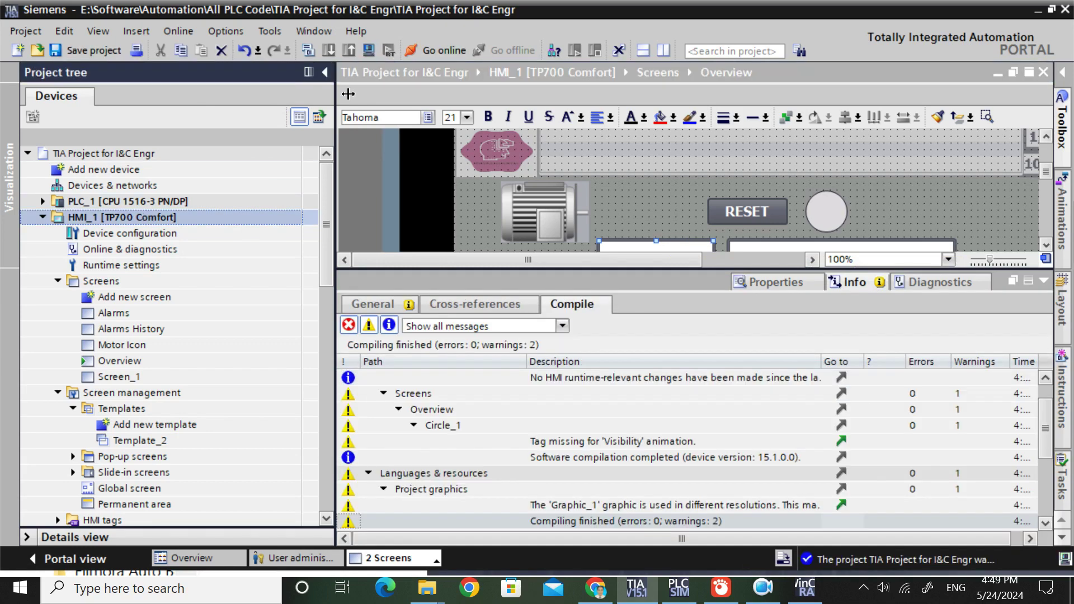
- Start the HMI simulation, open the LOGIN prompt, dismiss the tag warning and reopen the User keyboard
click(368, 49)
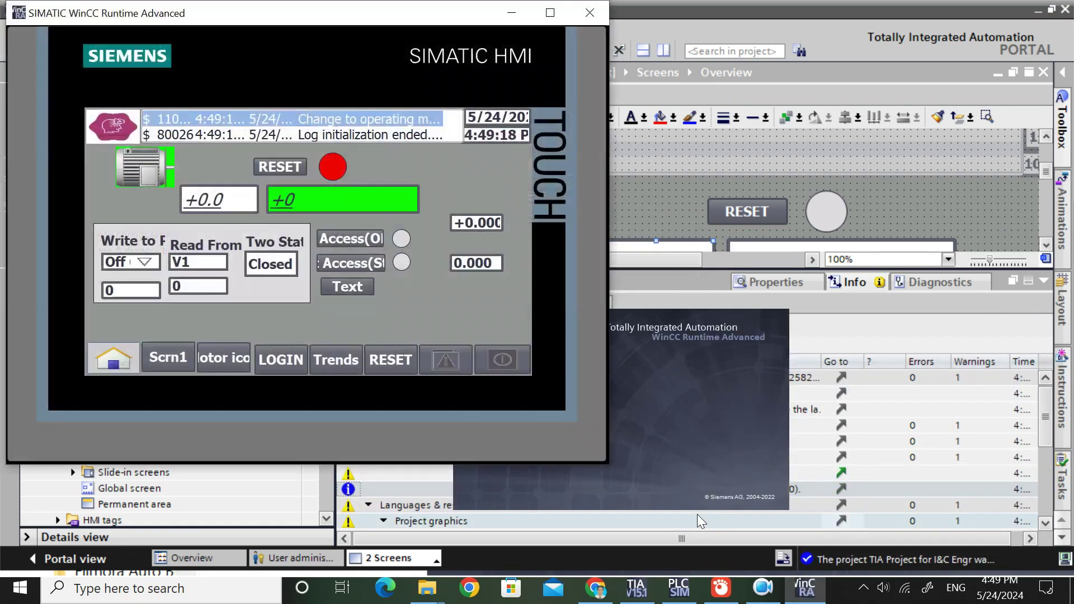
click(281, 359)
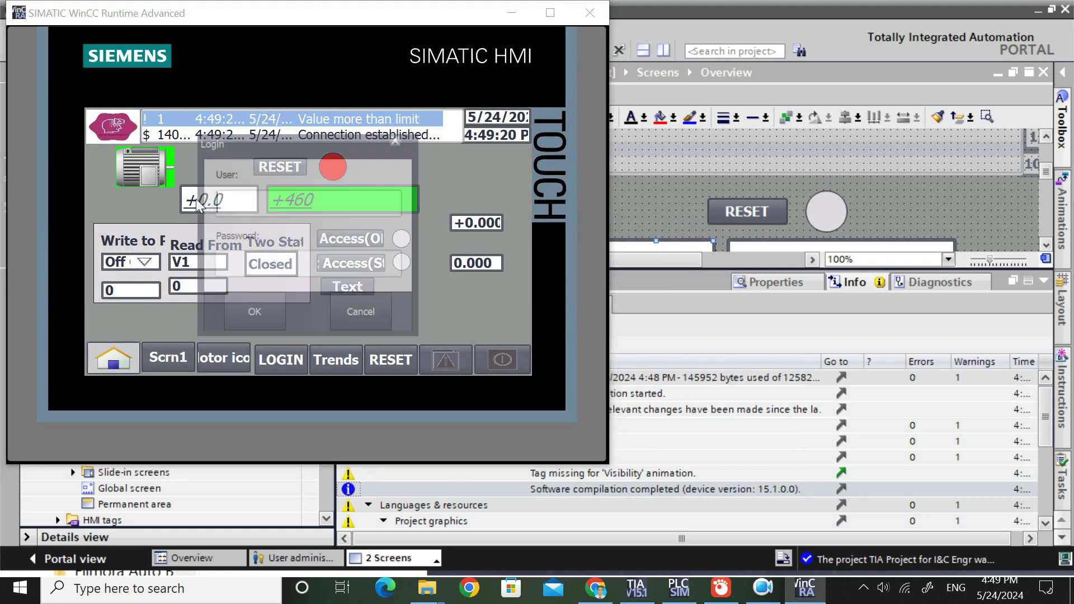
drag(311, 140, 414, 158)
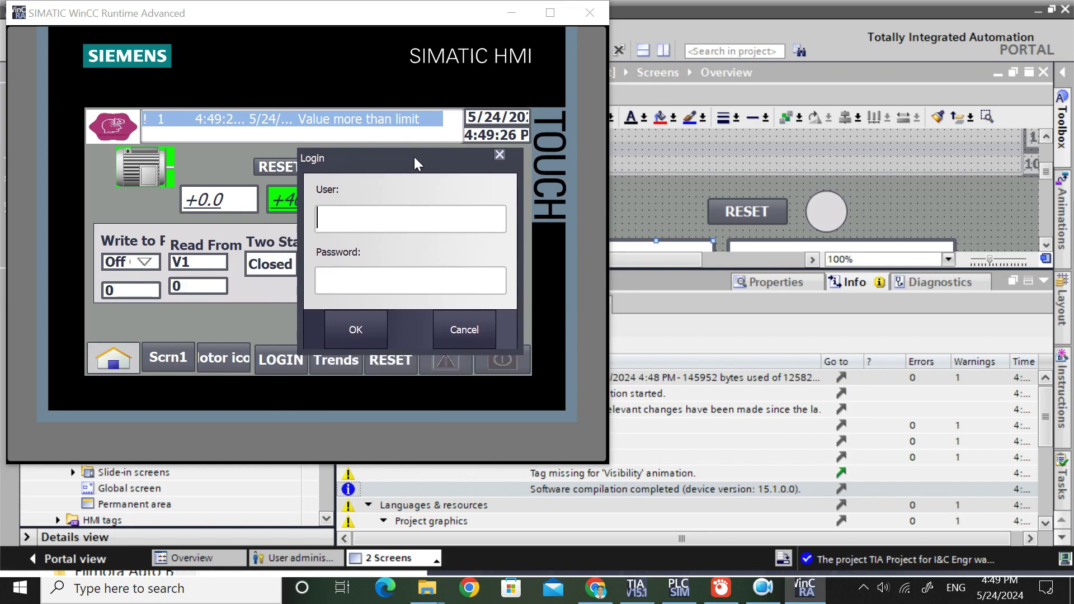
click(384, 215)
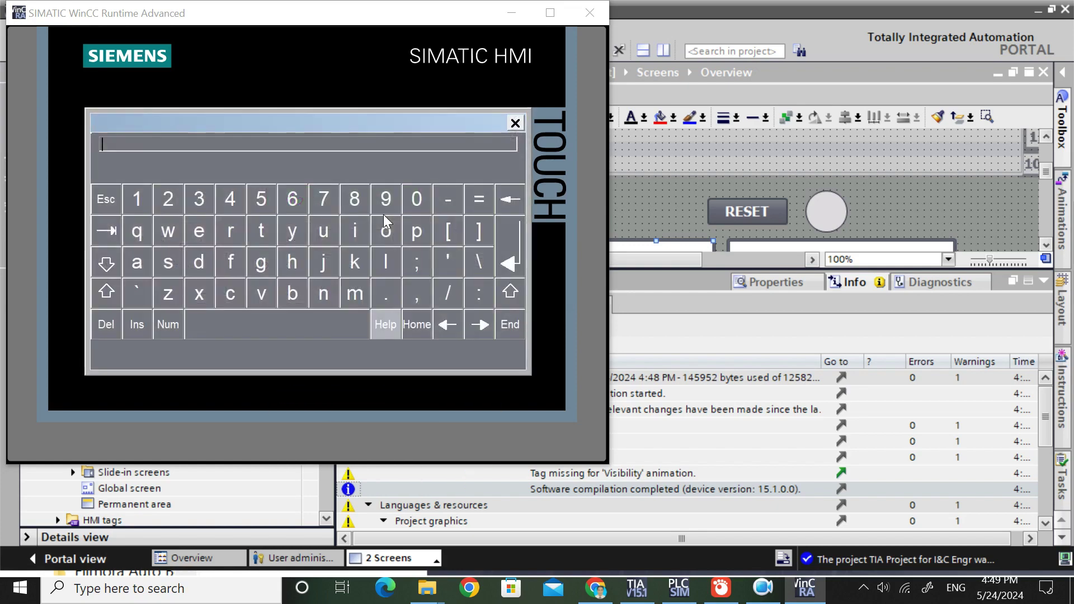
click(515, 123)
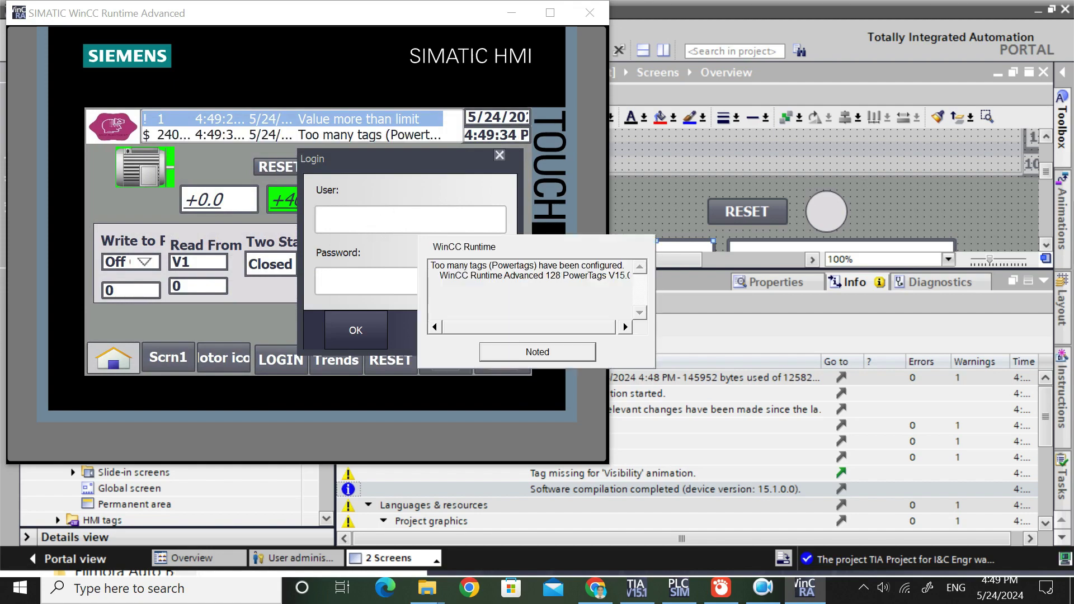
click(524, 352)
click(351, 223)
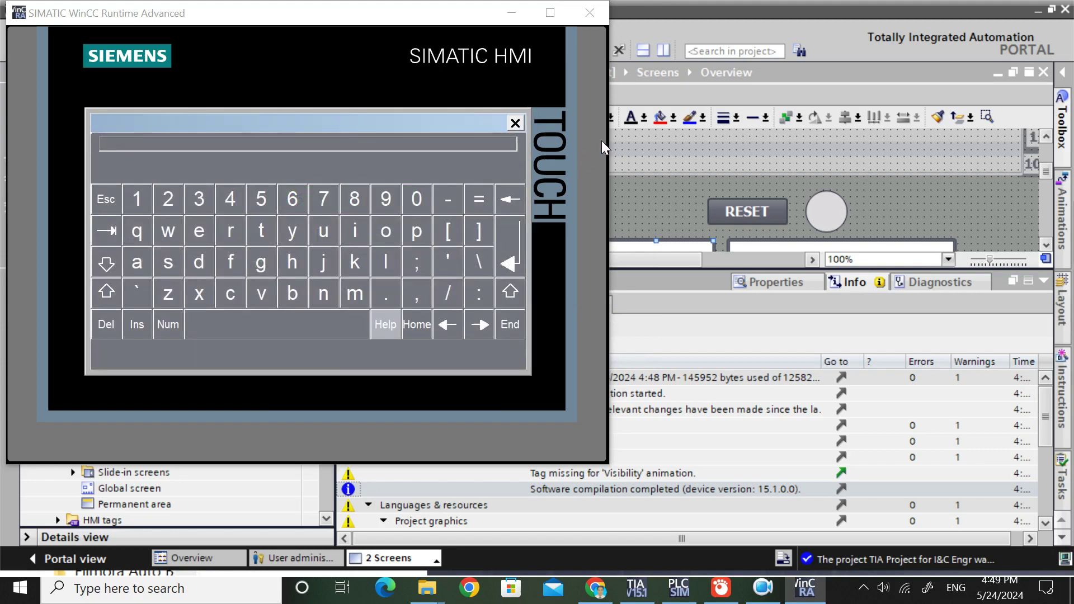
- Enter 'test admin' as the login user name on the on-screen keyboard
click(263, 230)
click(199, 231)
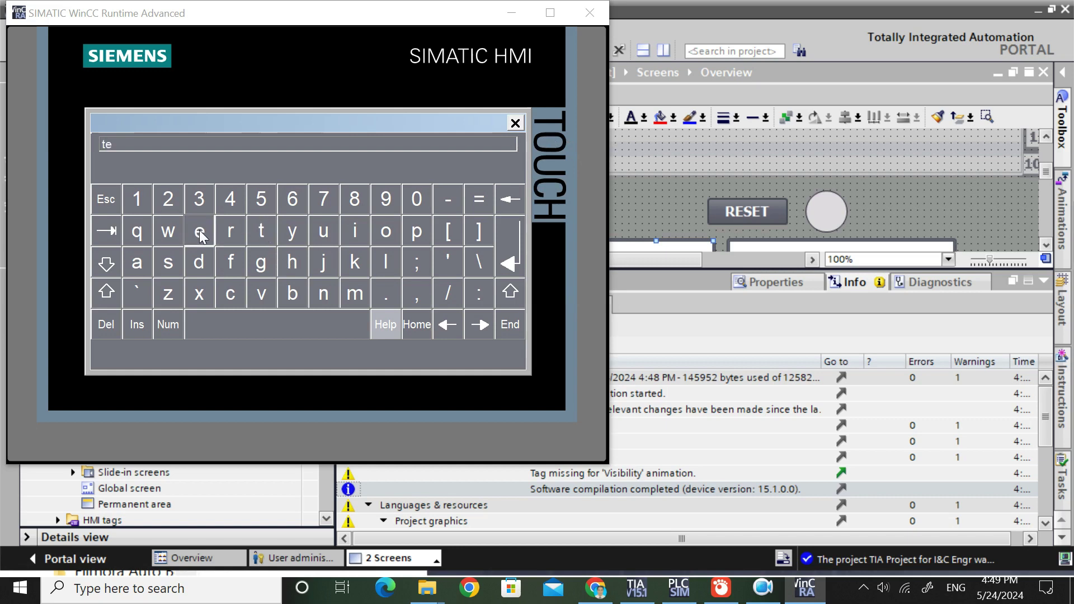
click(168, 262)
click(261, 231)
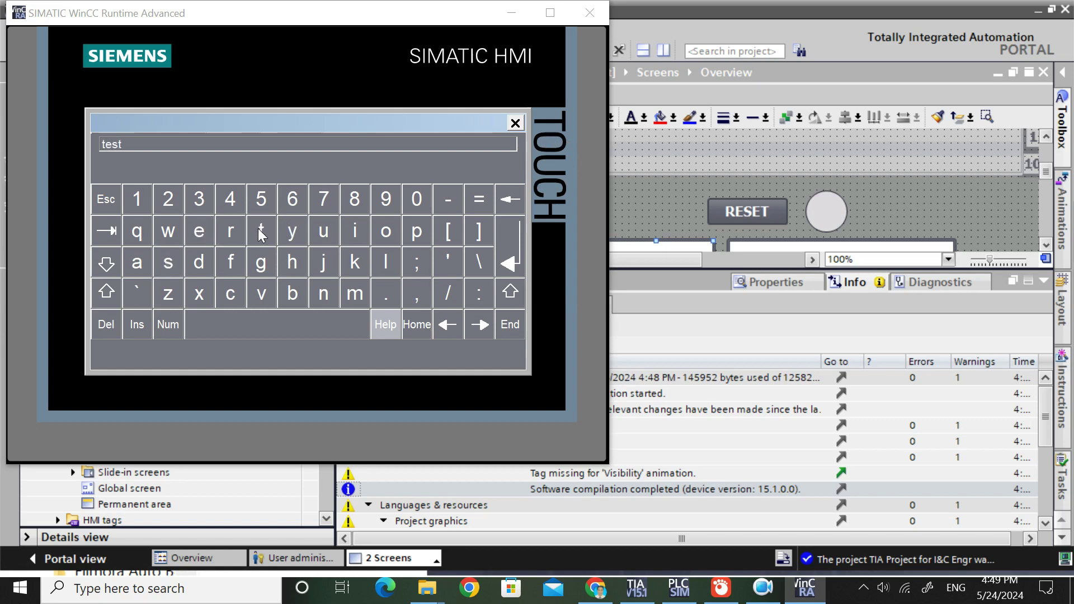
click(286, 328)
click(138, 266)
click(198, 263)
click(358, 299)
click(355, 242)
click(330, 286)
click(508, 257)
- Enter the test admin password, correcting mistyped characters, and log in
click(380, 280)
click(140, 198)
click(168, 201)
click(198, 201)
click(229, 204)
click(261, 200)
click(511, 201)
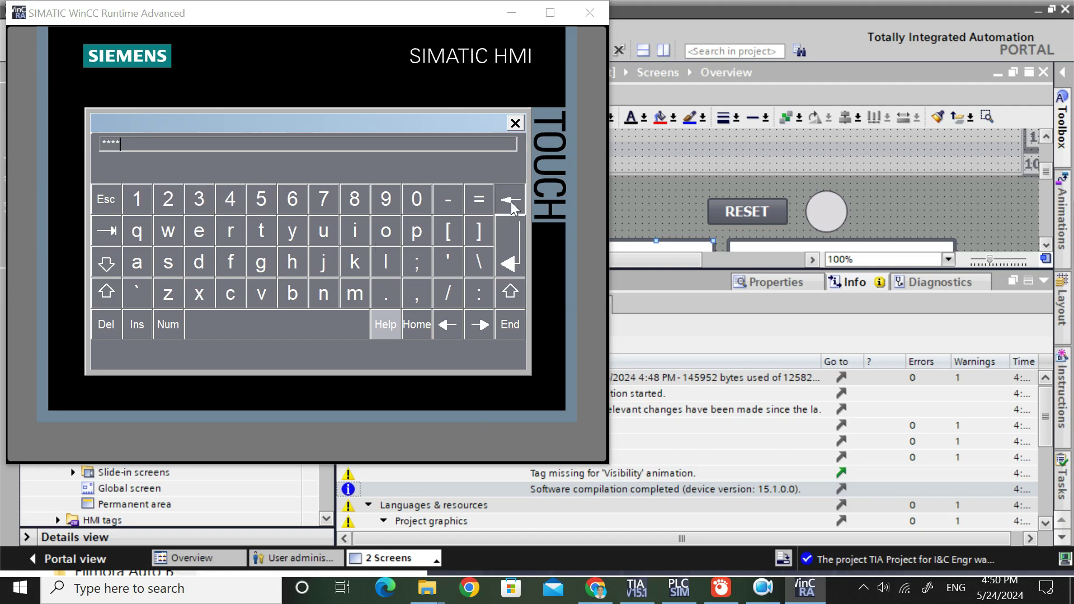
triple_click(511, 202)
triple_click(393, 199)
click(392, 199)
click(392, 200)
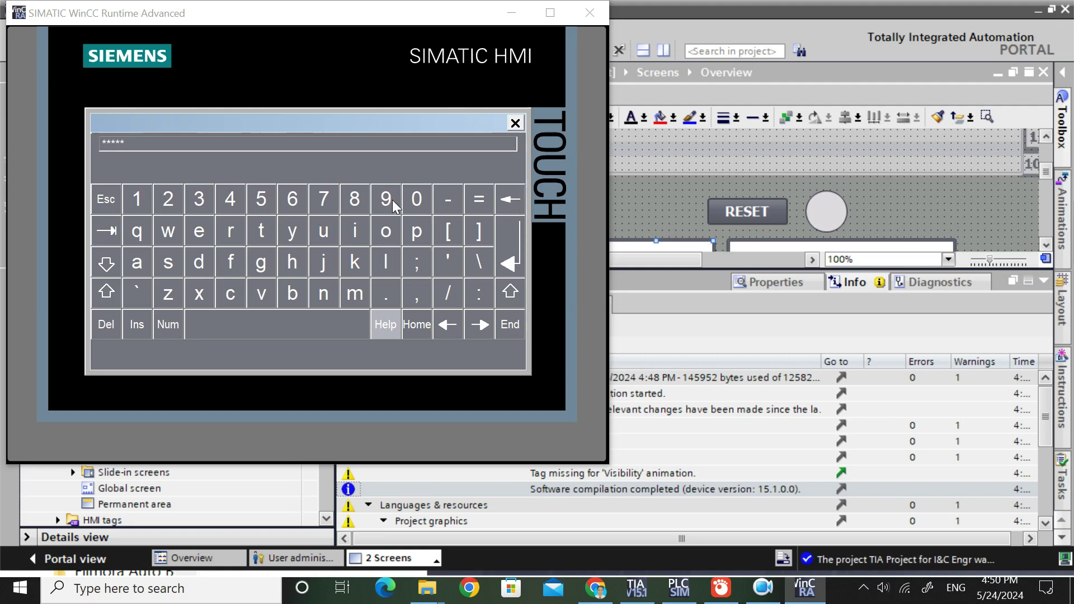
click(519, 243)
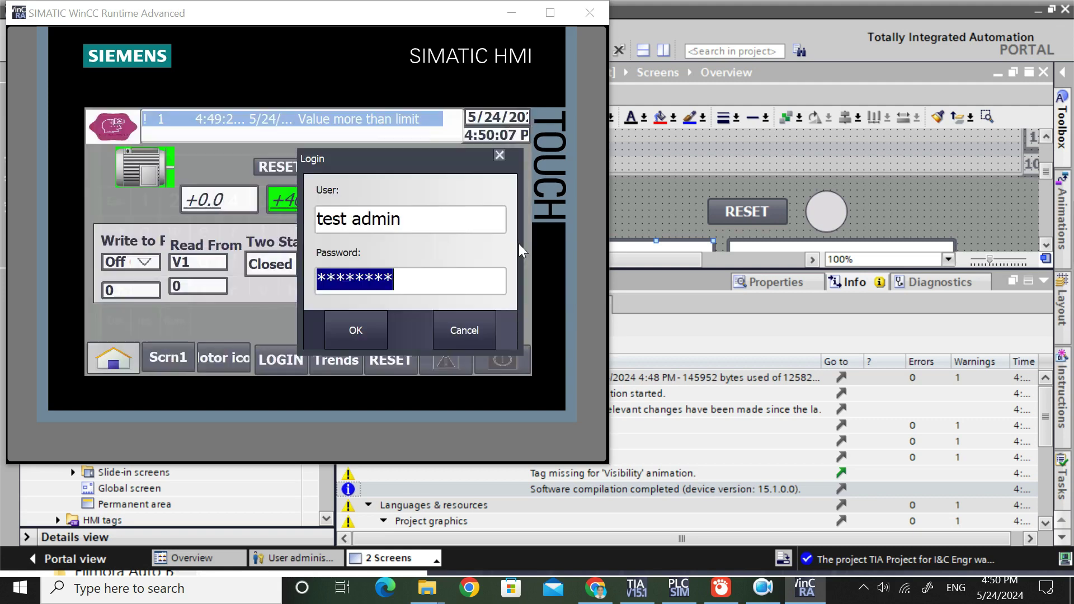
click(371, 328)
- Set the protected I/O field to 44, then minimise the runtime
click(200, 203)
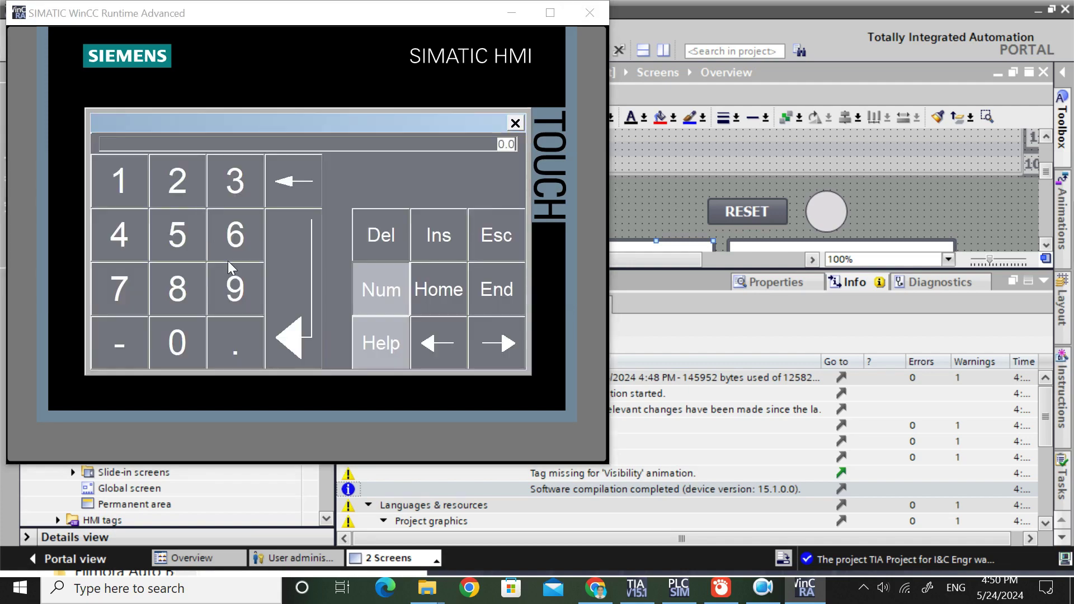
click(116, 245)
click(115, 245)
click(304, 305)
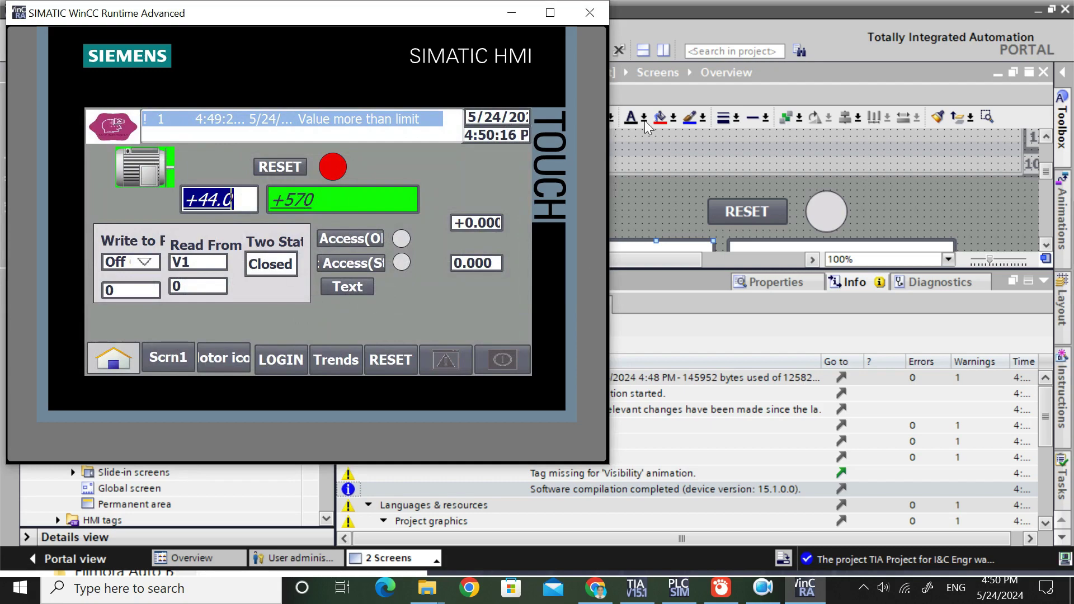
click(518, 11)
- Restart the HMI_1 runtime simulation and bring up the login prompt
click(122, 218)
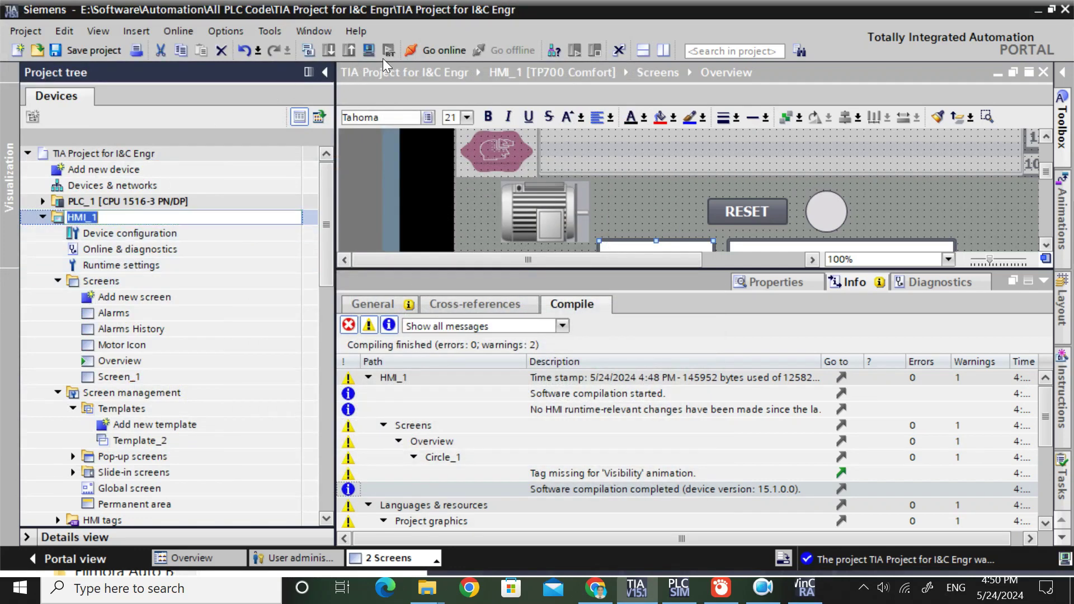
click(368, 48)
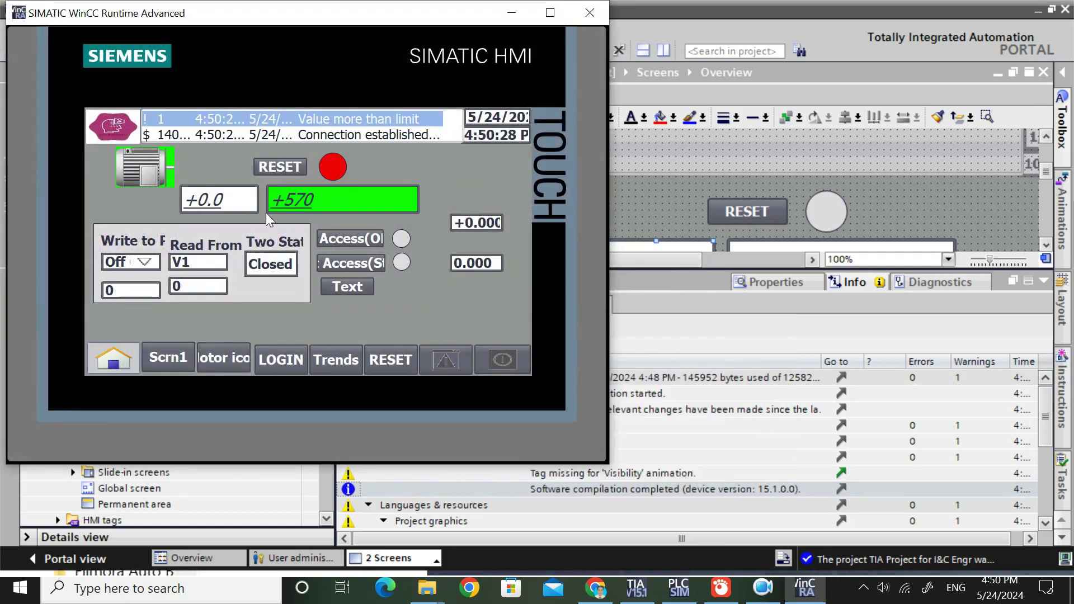
click(235, 206)
- Log in as 'test user' with its password and dismiss the too-many-tags warning
text(t)
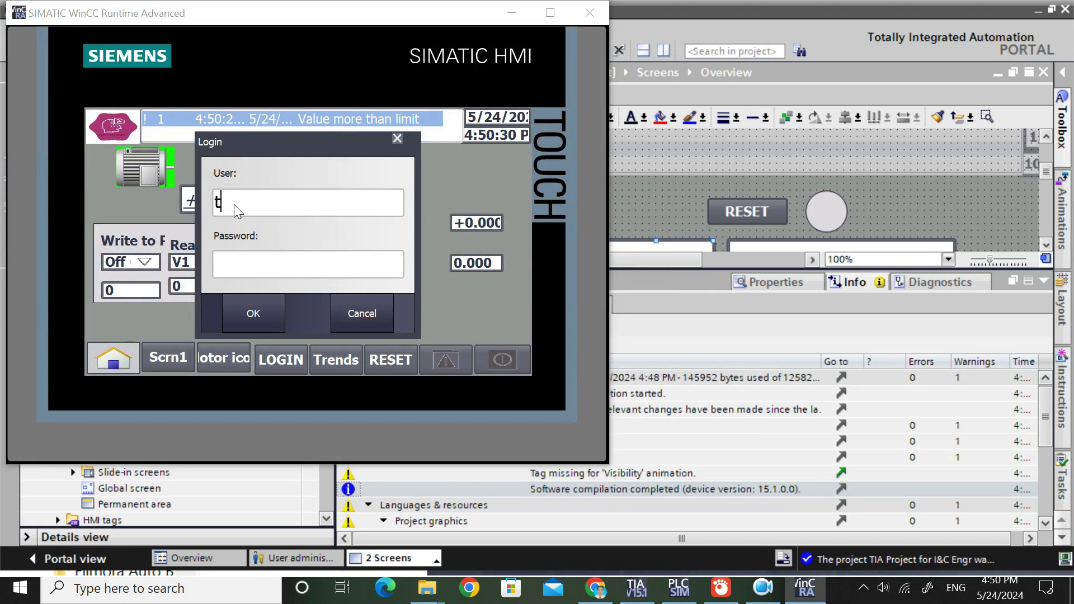
text(est user)
click(232, 264)
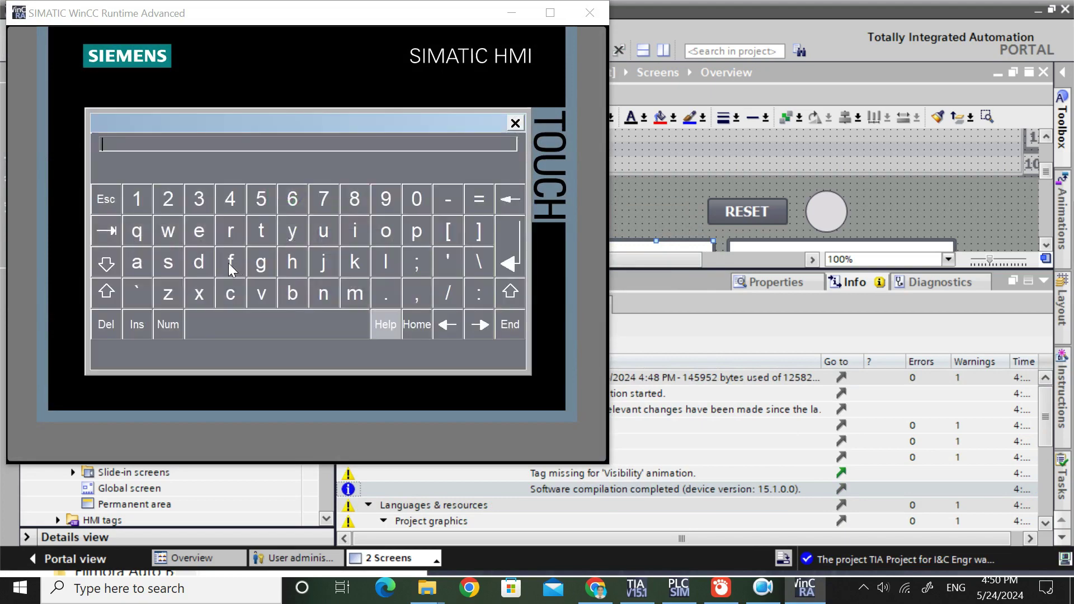
click(137, 200)
click(168, 200)
click(203, 201)
click(233, 201)
click(259, 202)
click(517, 264)
click(260, 314)
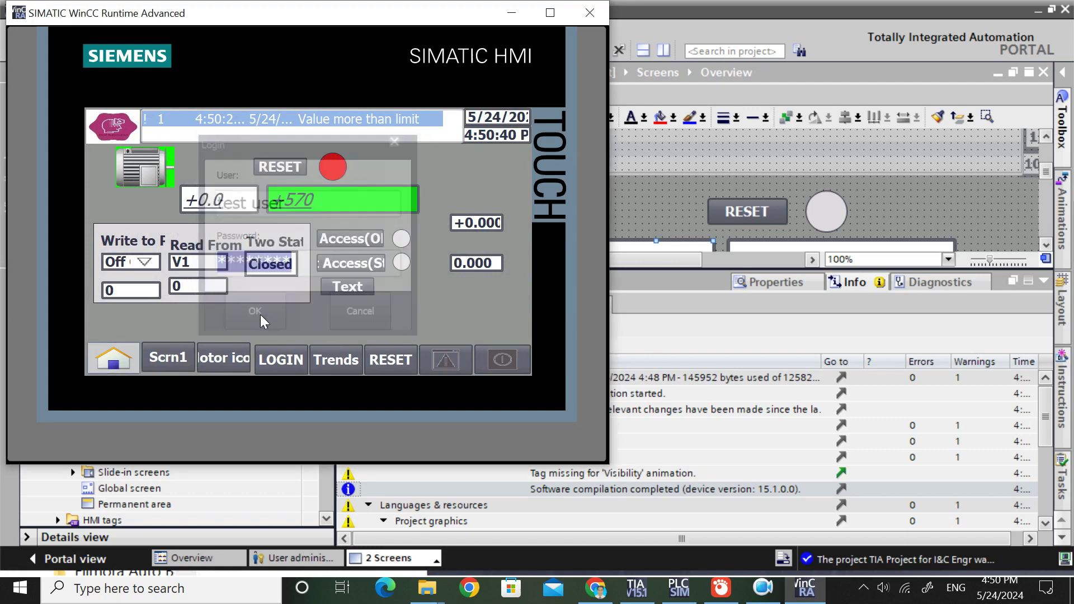
click(486, 353)
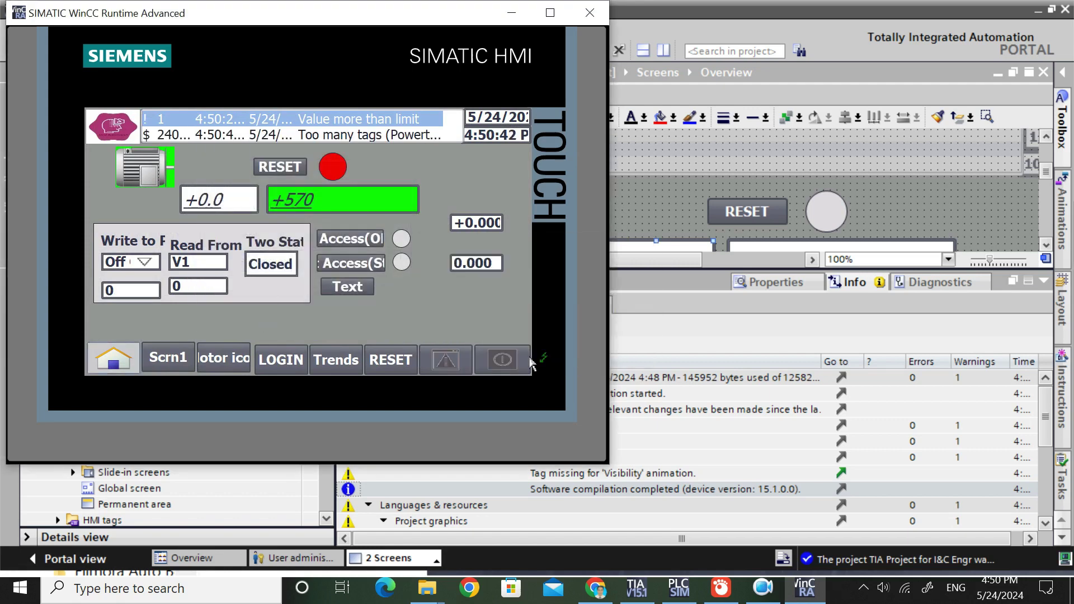
- Enter 333 into the protected I/O field, then close WinCC Runtime
click(233, 200)
click(232, 200)
click(232, 200)
click(233, 200)
click(293, 283)
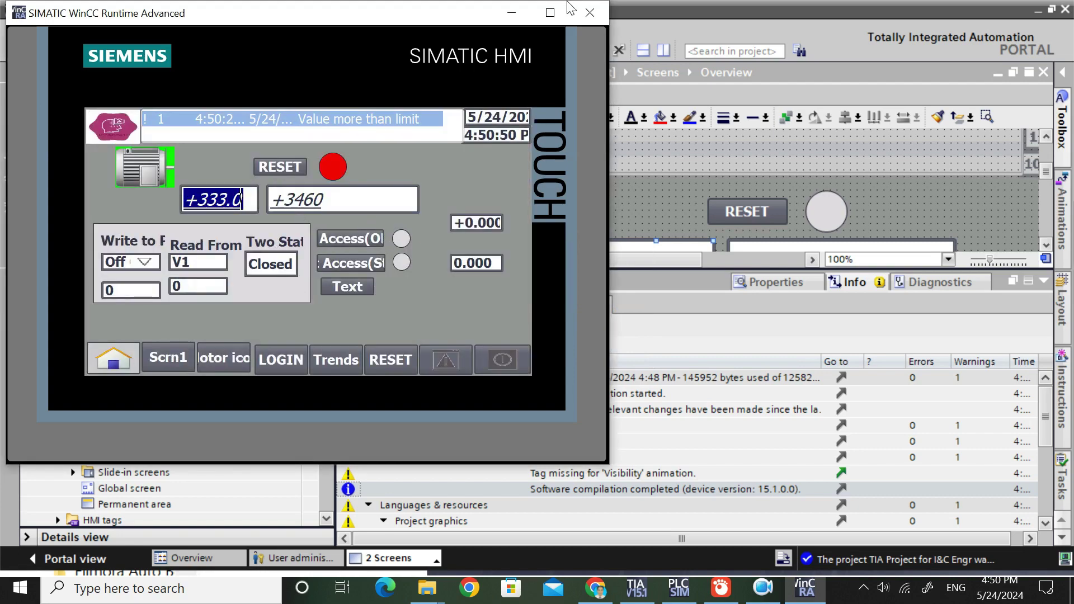
click(591, 13)
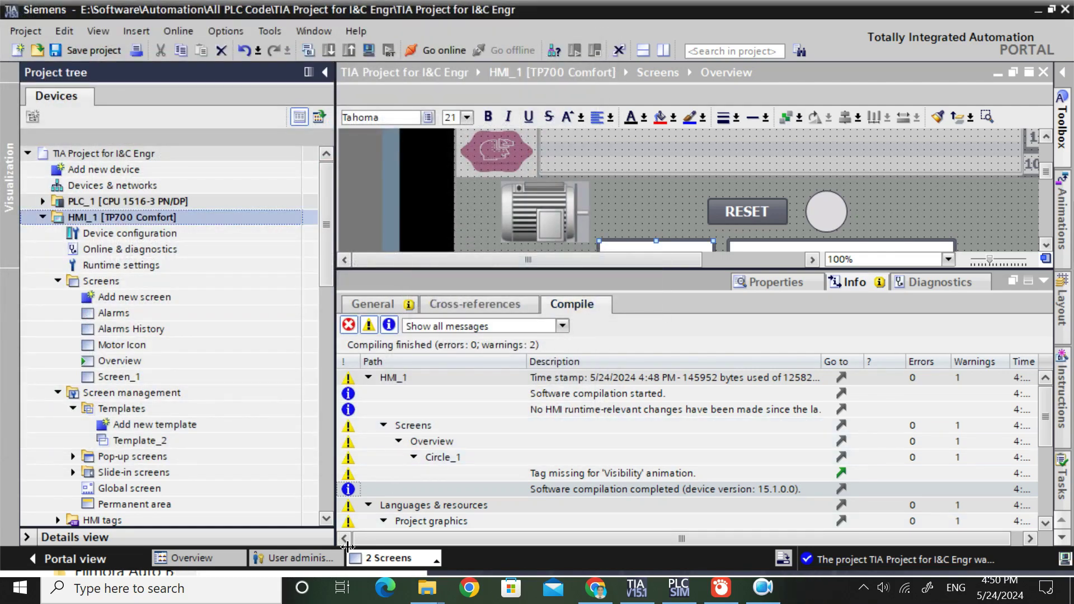
- Check the Users and Administrator group authorizations in User administration, then reopen the Overview screen
click(320, 558)
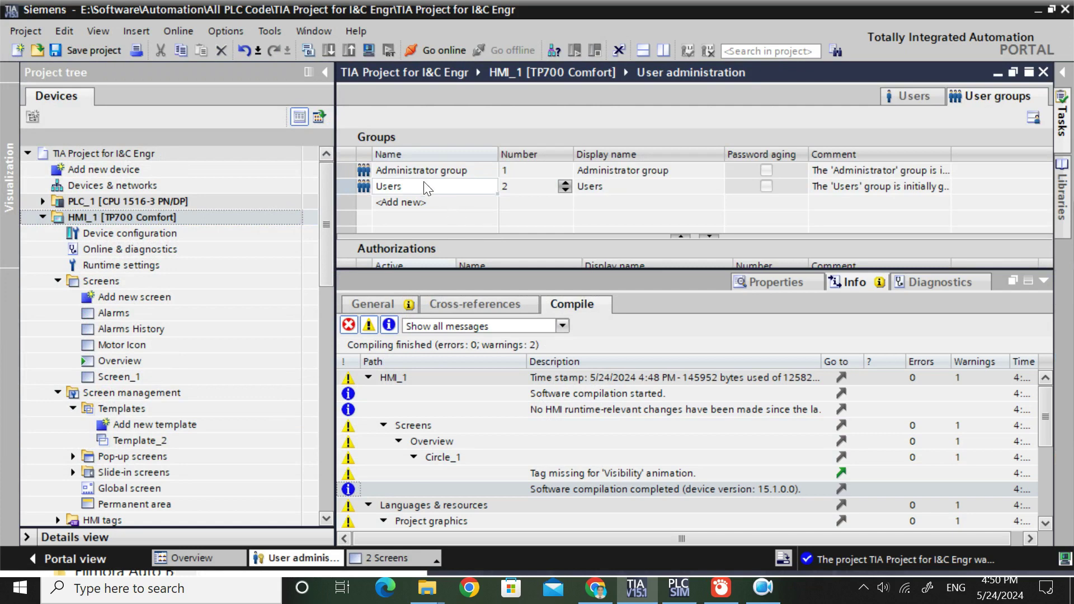
click(1044, 280)
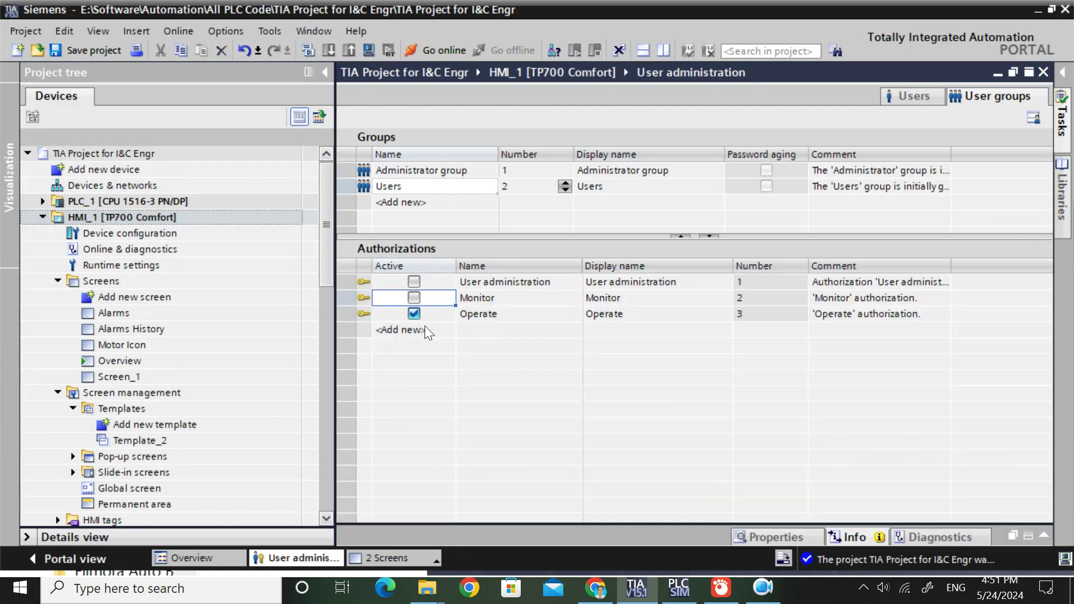
click(400, 173)
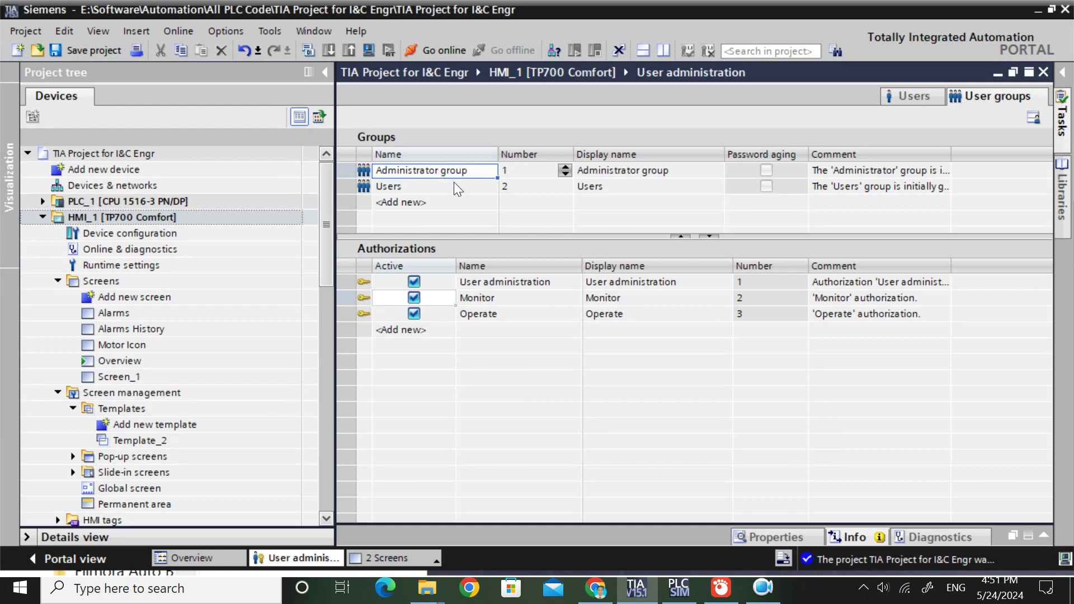
click(392, 558)
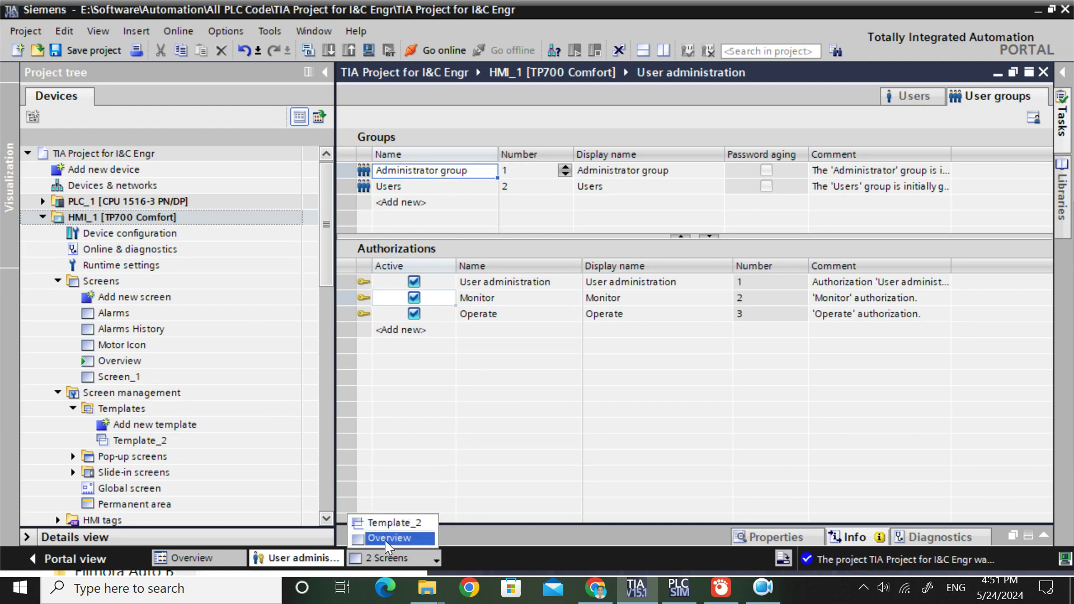
click(384, 538)
- Change I/O field_1's Security authorization from Operate to User administration
right_click(661, 256)
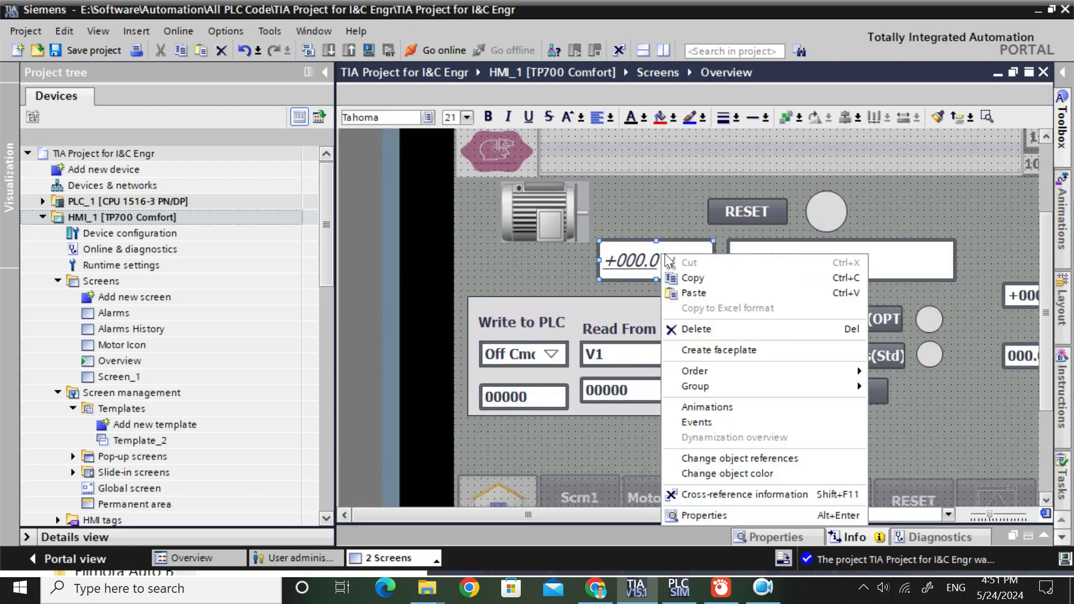
click(708, 514)
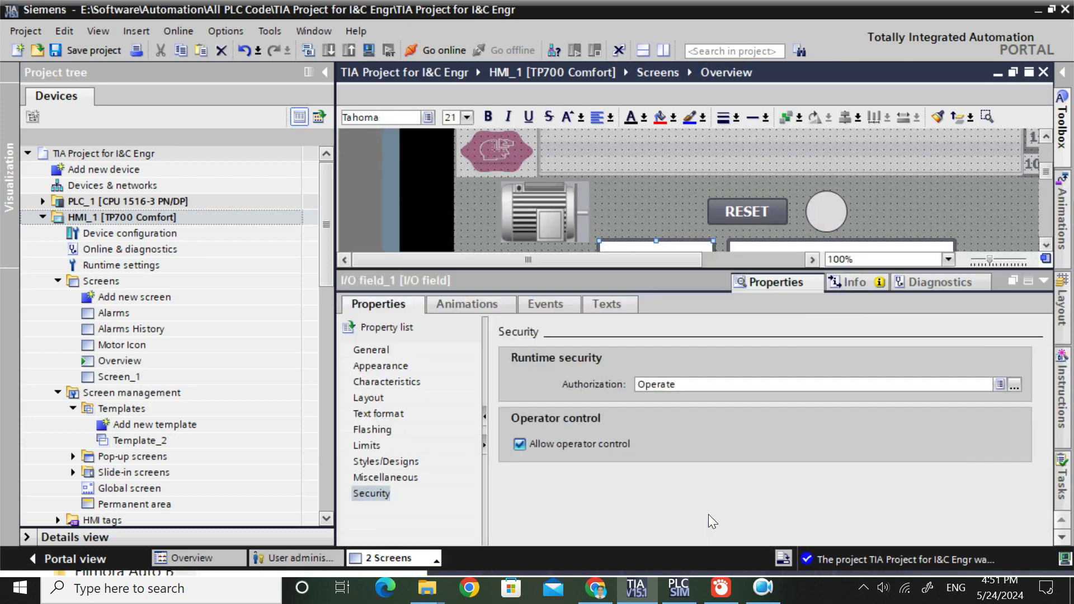
click(999, 385)
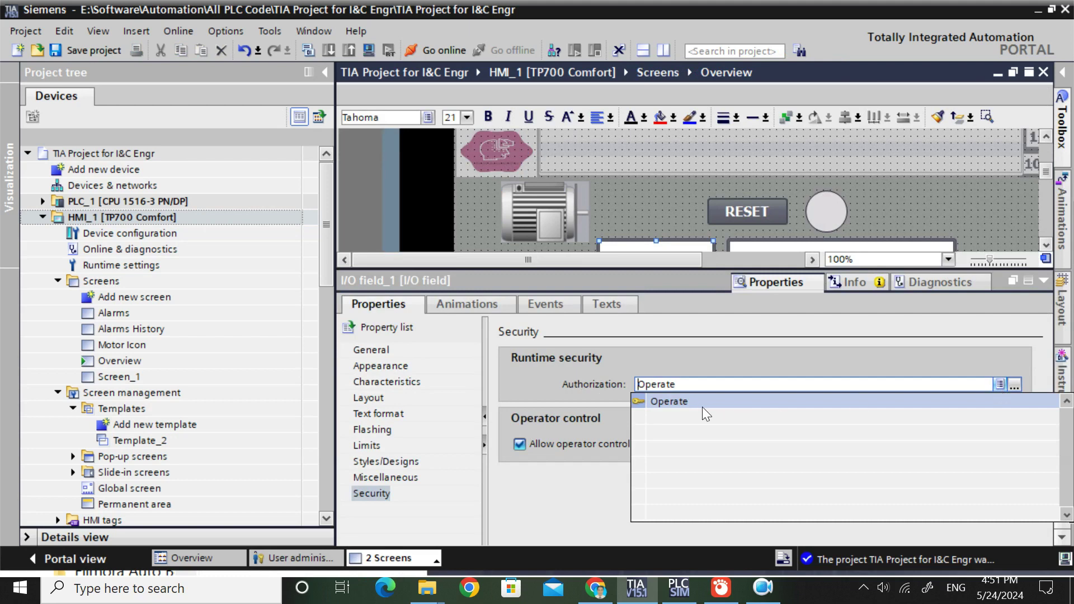
key(Return)
key(ctrl+a)
key(BackSpace)
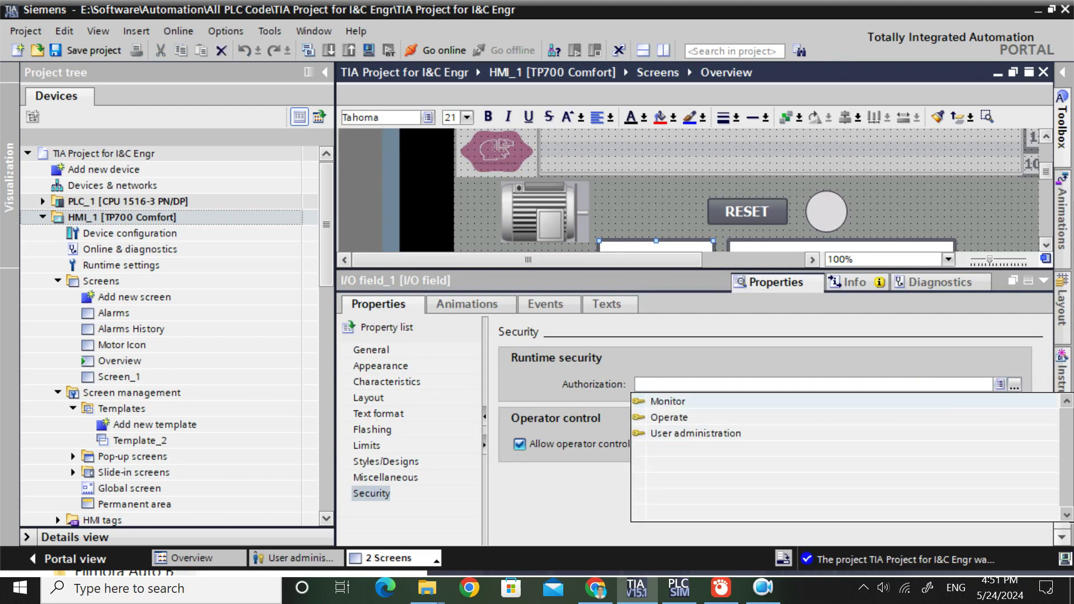
click(679, 434)
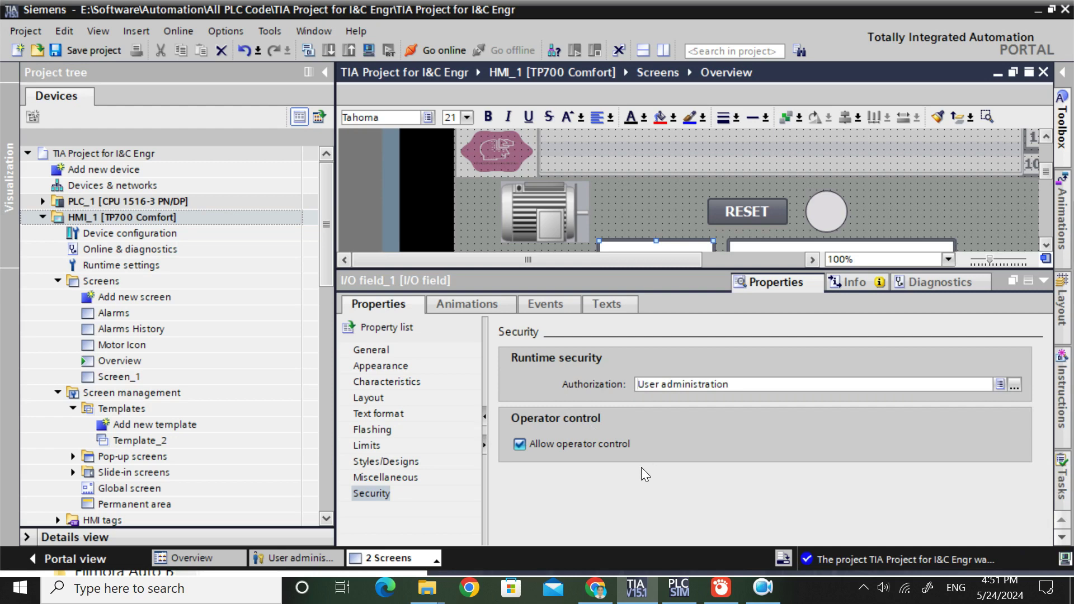
- Save the project and select the HMI_1 device with the inspector collapsed
click(76, 49)
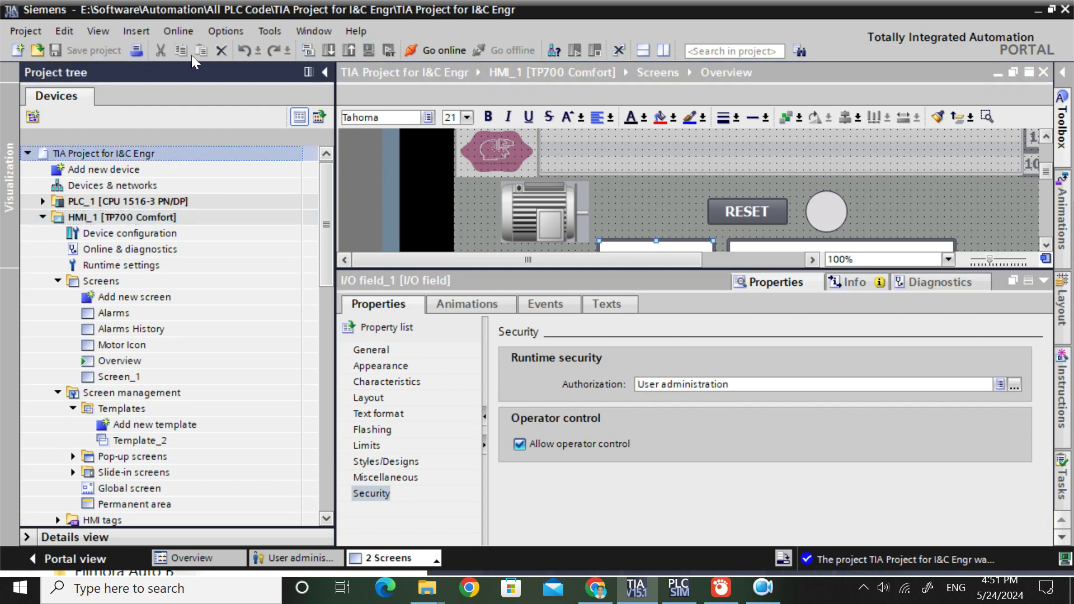
click(1043, 281)
click(136, 217)
- Start the runtime, attempt a 'test user' login, and dismiss the PowerTags warning
click(369, 50)
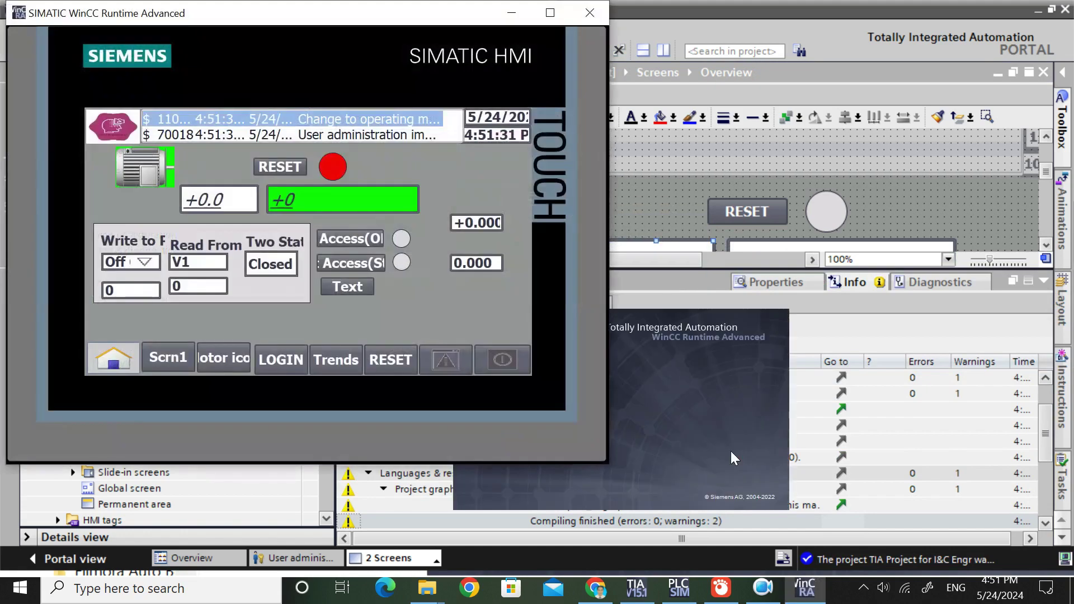
click(281, 359)
text(test user)
click(232, 253)
click(134, 194)
click(140, 197)
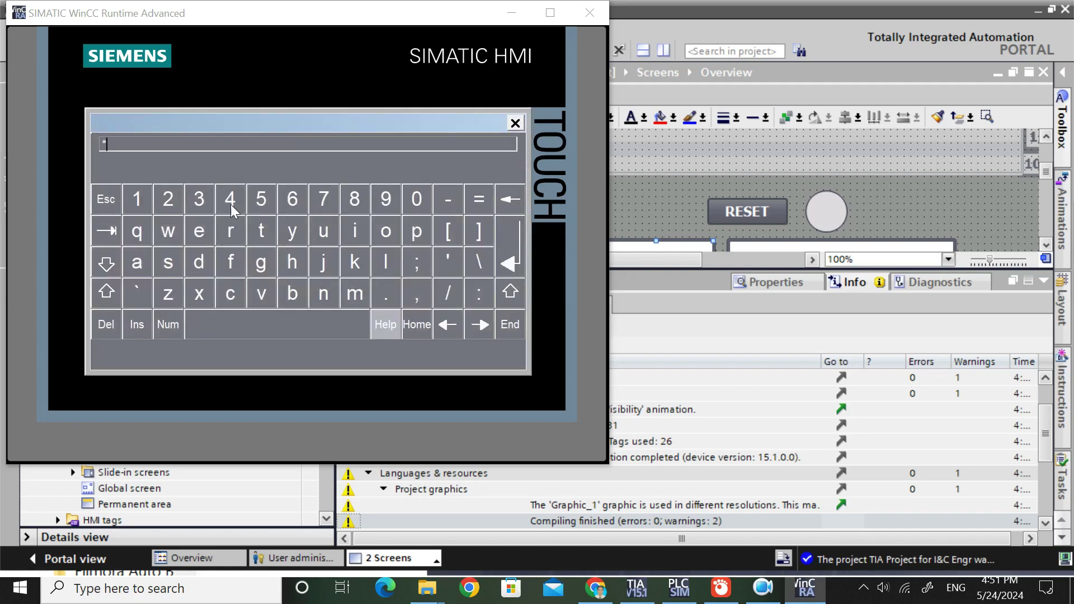
click(206, 200)
click(504, 269)
click(253, 311)
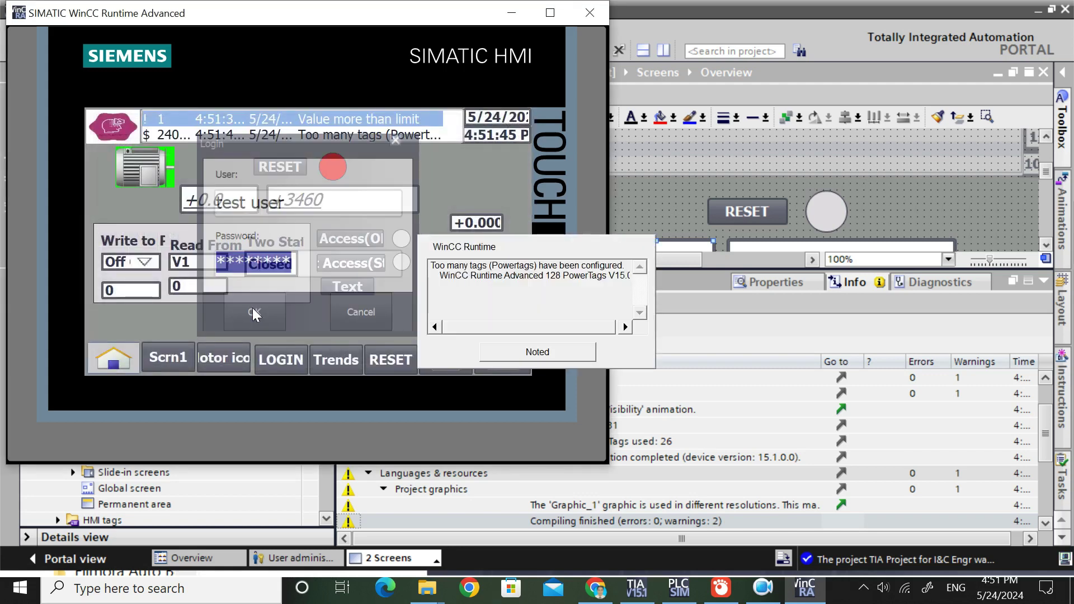
click(499, 351)
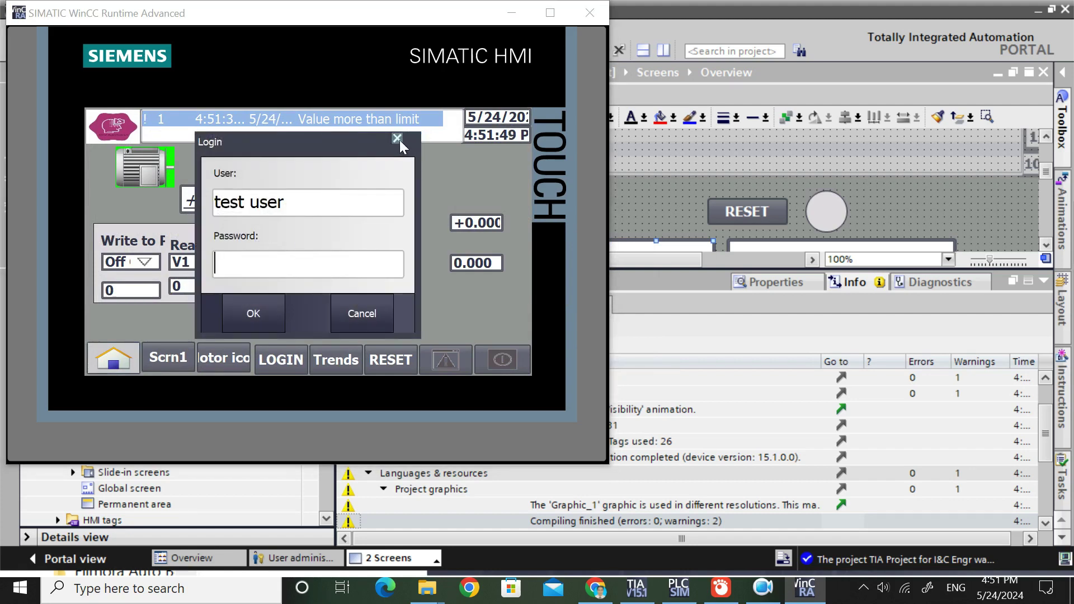
- Re-enter the test user password, log in, and try editing the protected +0.0 field
click(253, 263)
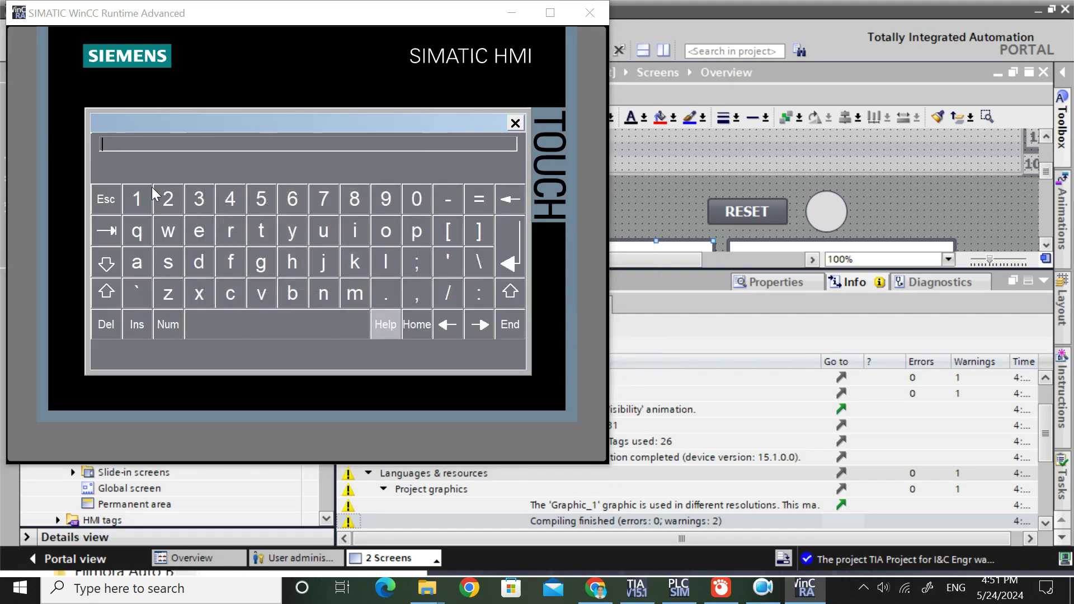
click(141, 200)
click(162, 204)
click(193, 205)
click(234, 199)
click(260, 201)
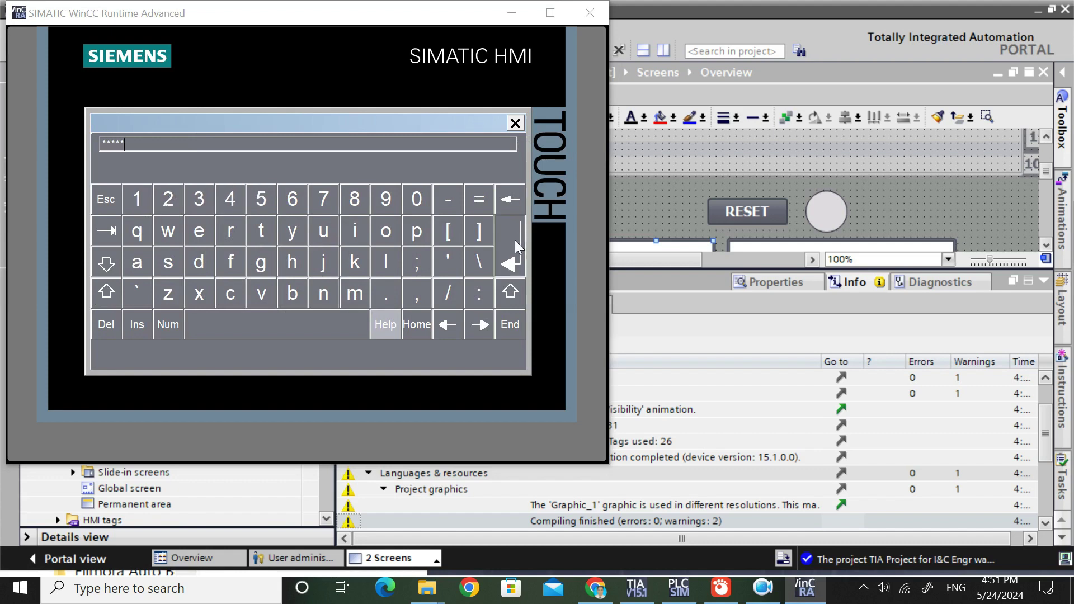
click(515, 240)
click(264, 310)
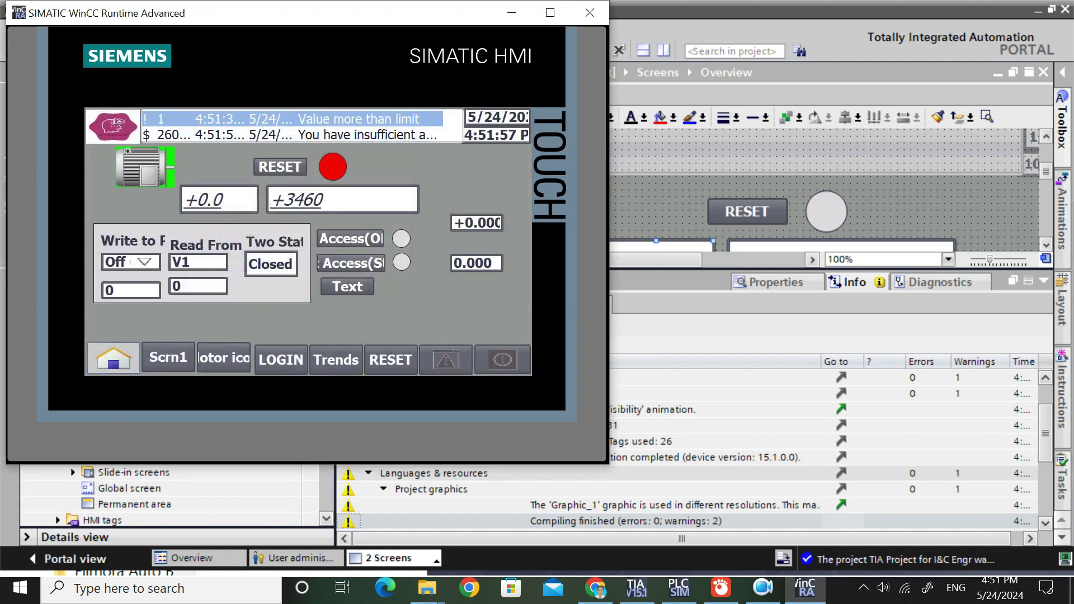
click(221, 201)
- Retry the protected field and change the login user name to 'test admin'
click(396, 139)
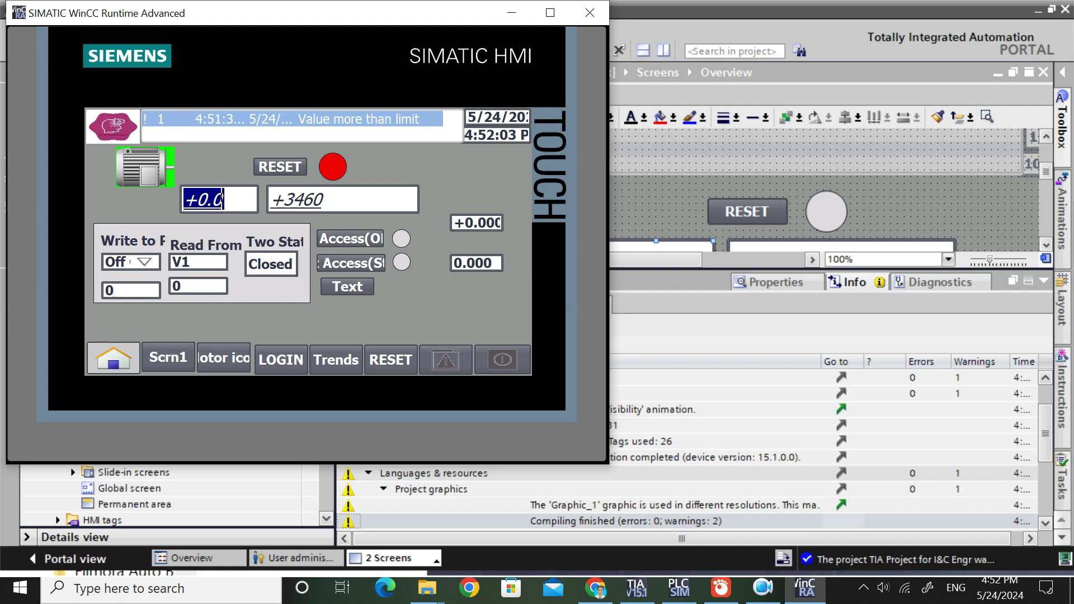
click(240, 199)
click(303, 202)
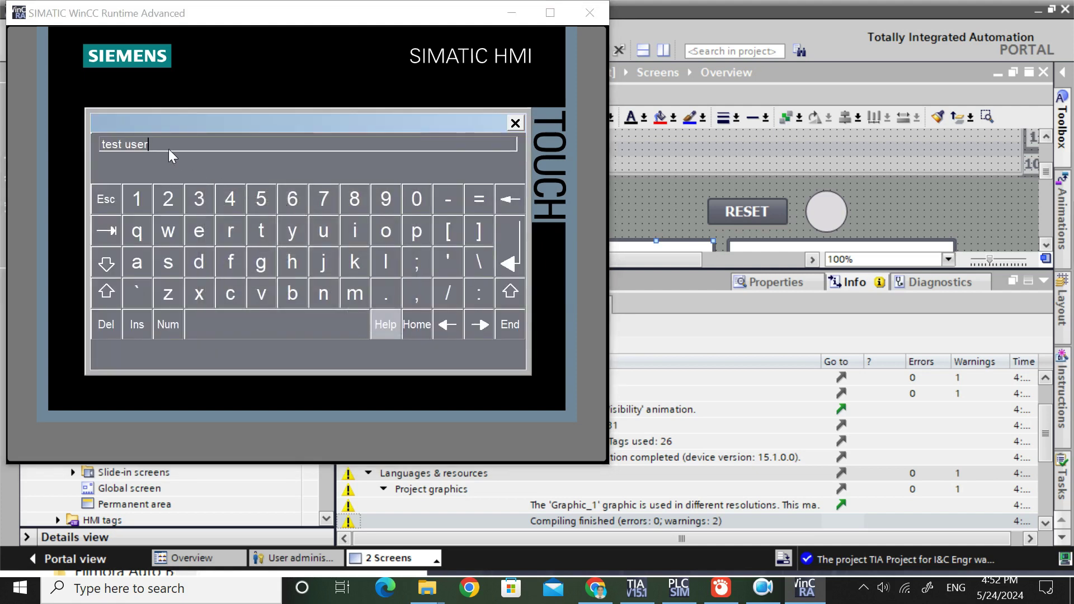
click(509, 200)
click(509, 200)
click(509, 200)
click(509, 199)
click(139, 262)
click(199, 262)
click(511, 199)
click(511, 199)
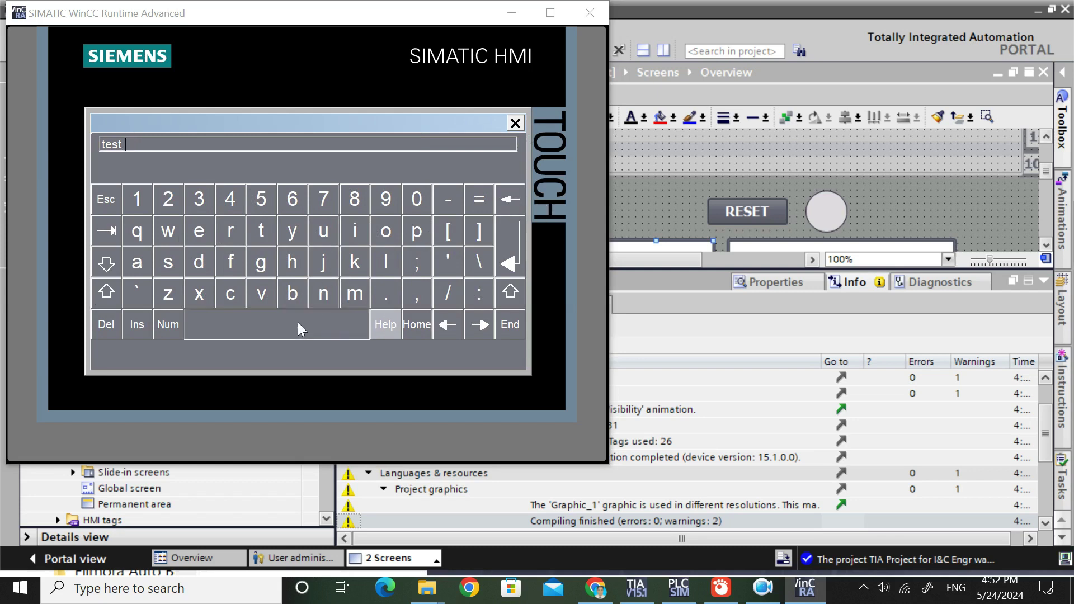
click(136, 258)
click(202, 261)
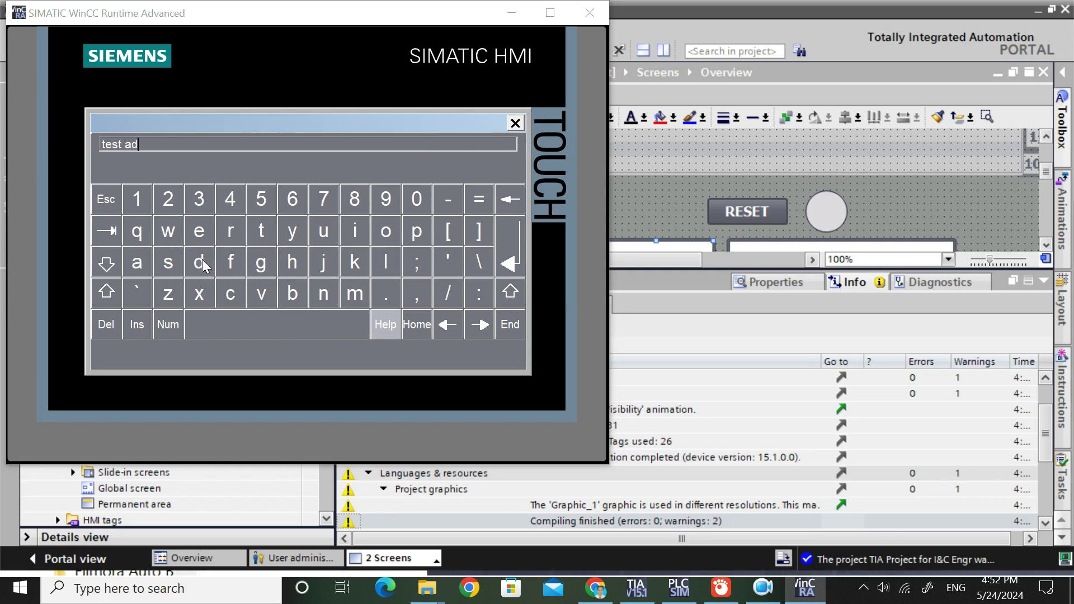
click(353, 293)
click(355, 224)
click(325, 296)
click(505, 246)
- Enter the test admin password and log in
click(271, 264)
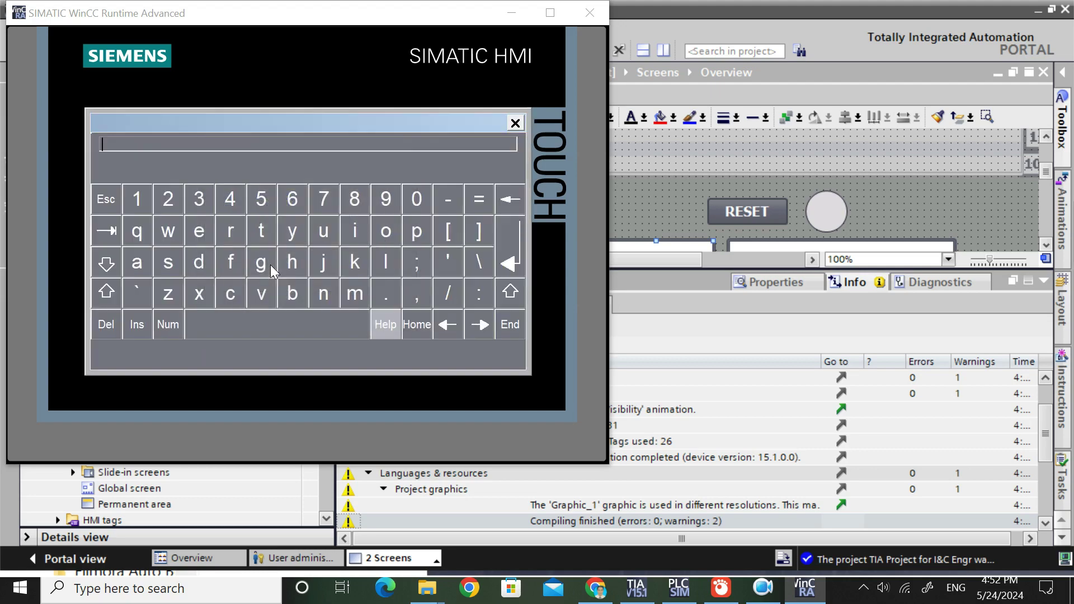
click(386, 198)
click(385, 207)
click(384, 207)
click(384, 207)
click(384, 207)
click(384, 207)
click(384, 207)
click(384, 207)
click(505, 239)
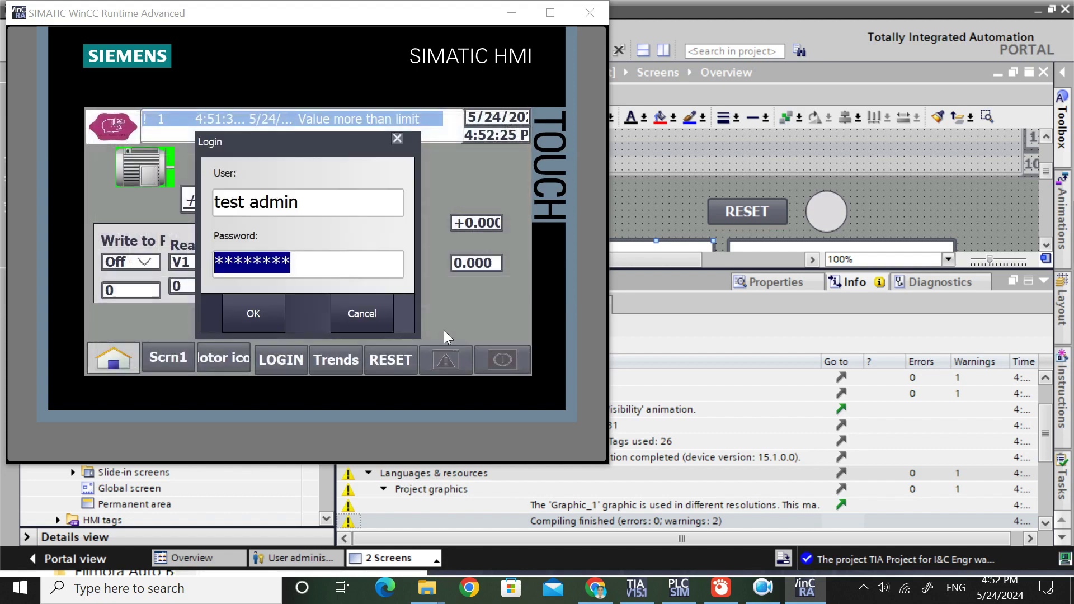
click(253, 313)
- Set the protected I/O field to 99, then minimise the runtime
double_click(235, 289)
click(270, 304)
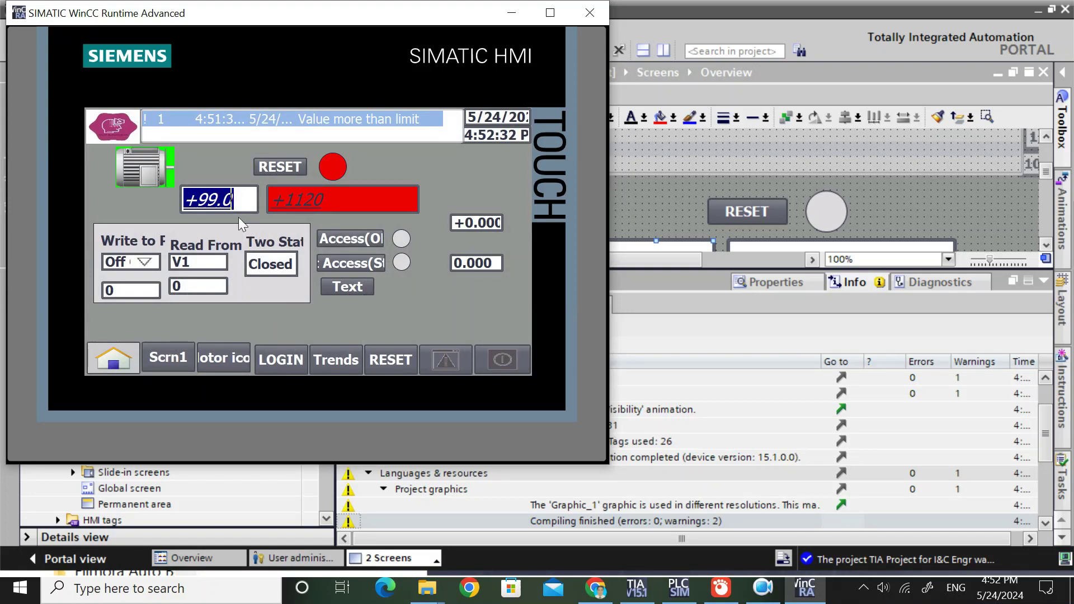
click(507, 17)
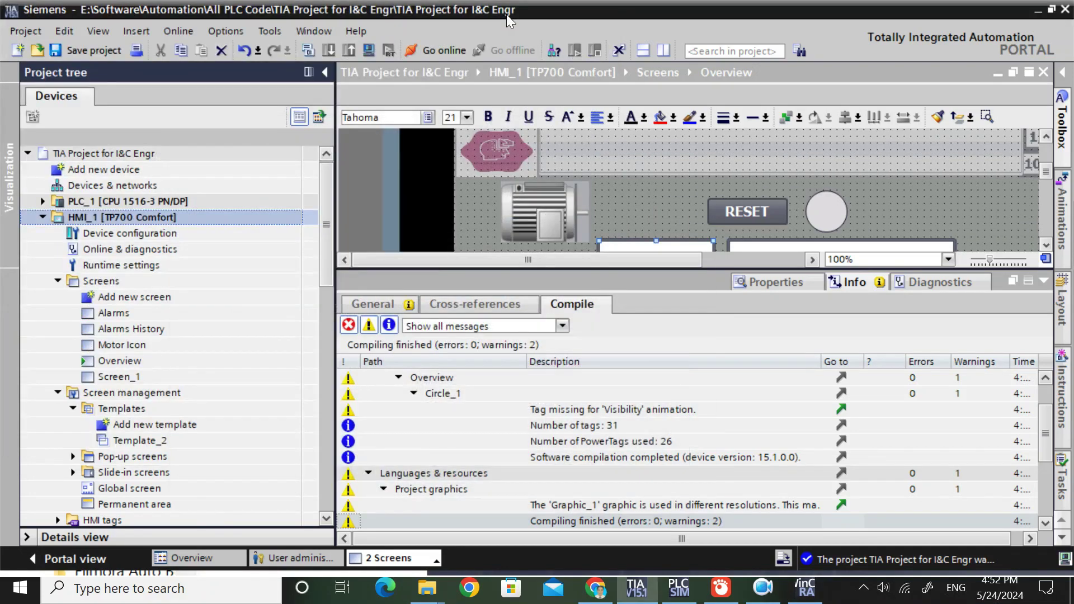
- Give the Text button (Button_2) the Operate authorization under Security and save the project
click(1042, 282)
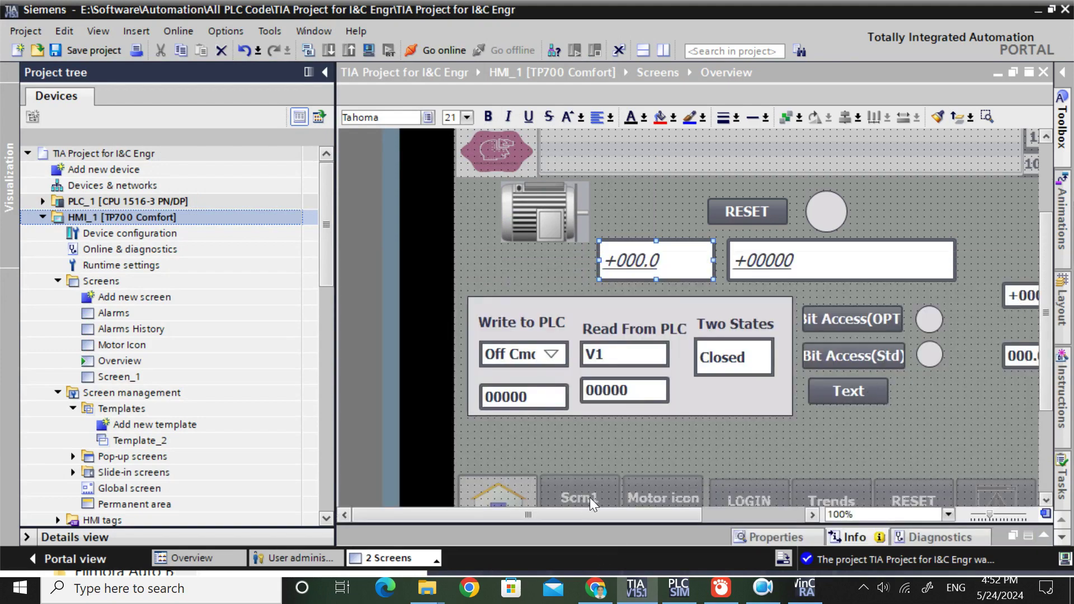
click(1043, 499)
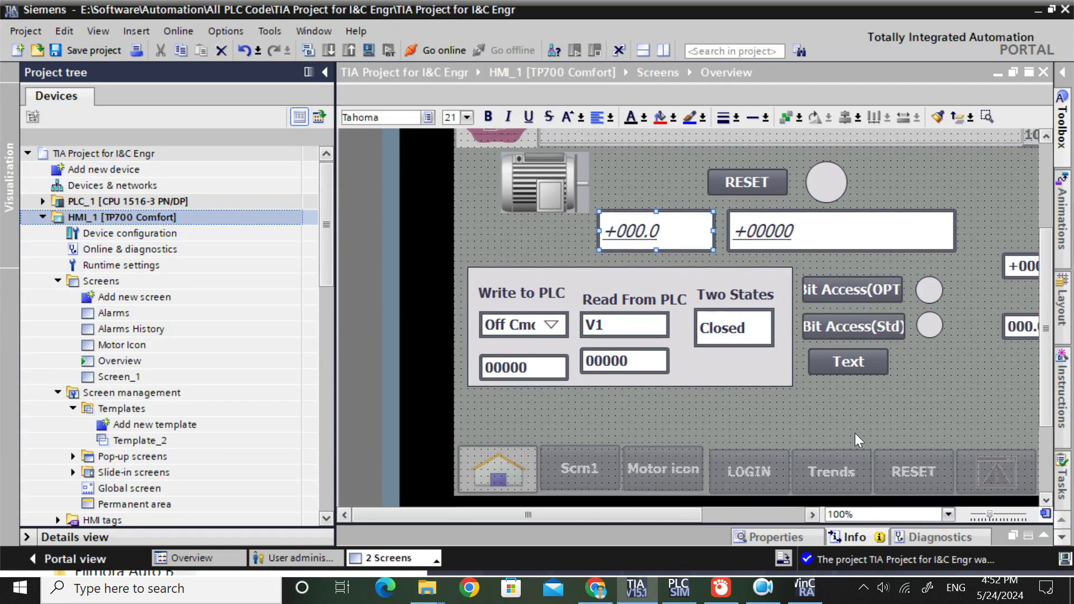
click(850, 370)
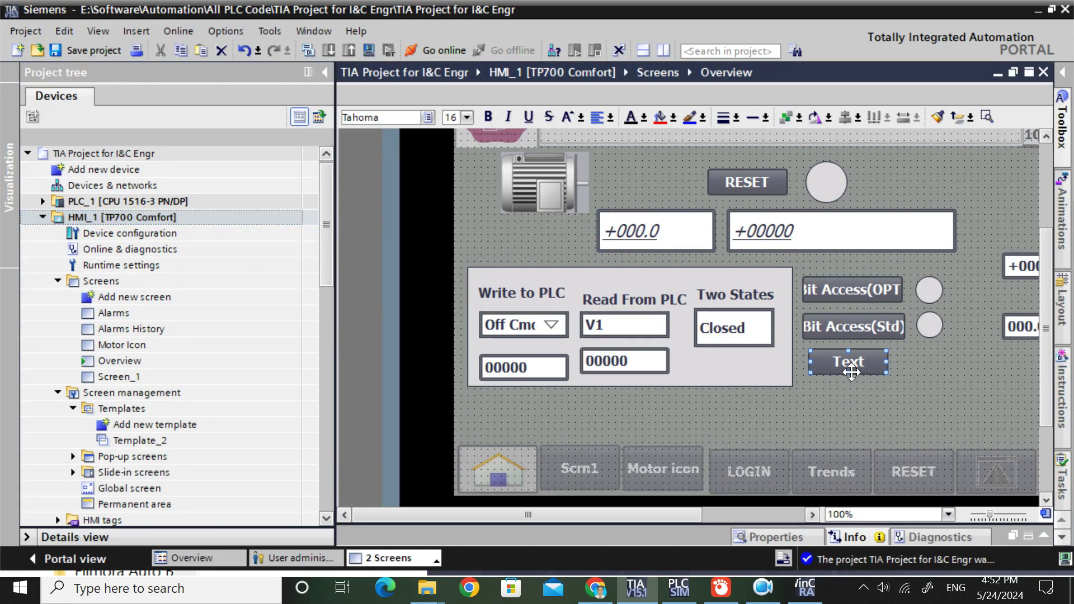
click(847, 297)
right_click(842, 306)
click(869, 297)
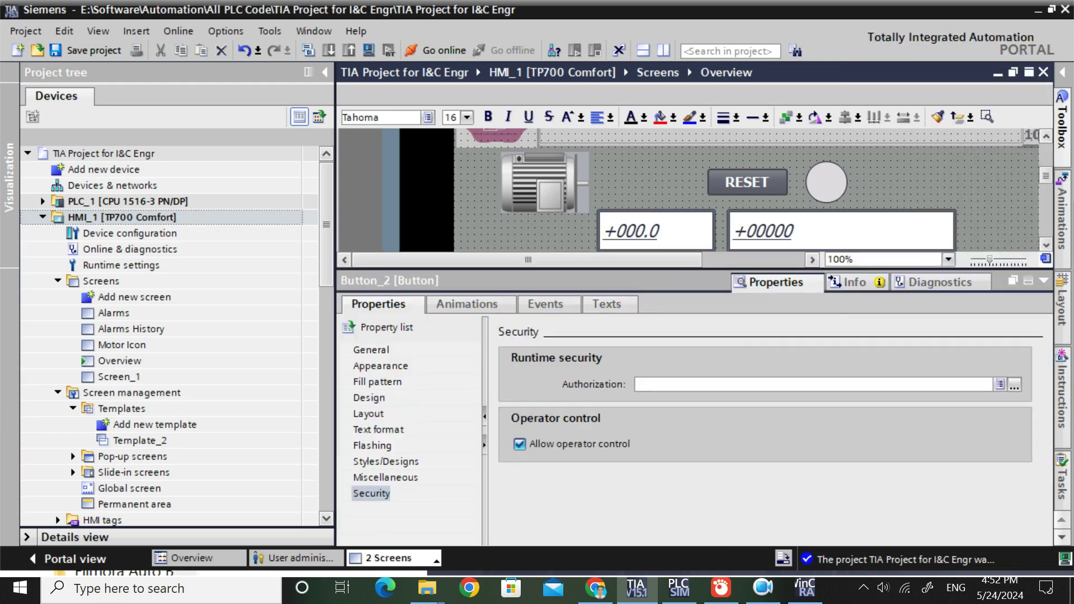
click(915, 386)
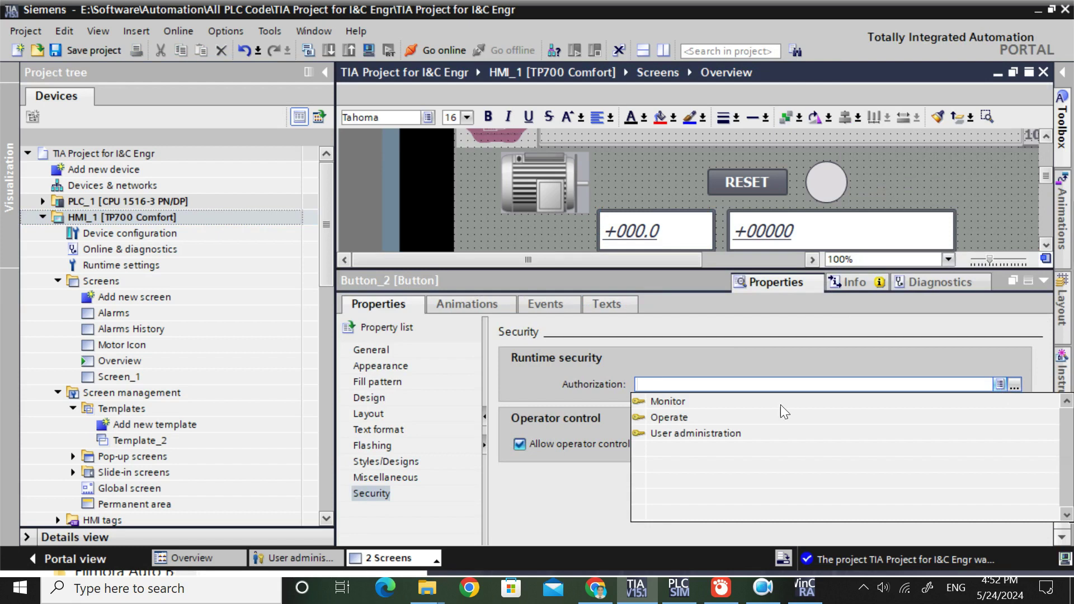
click(672, 415)
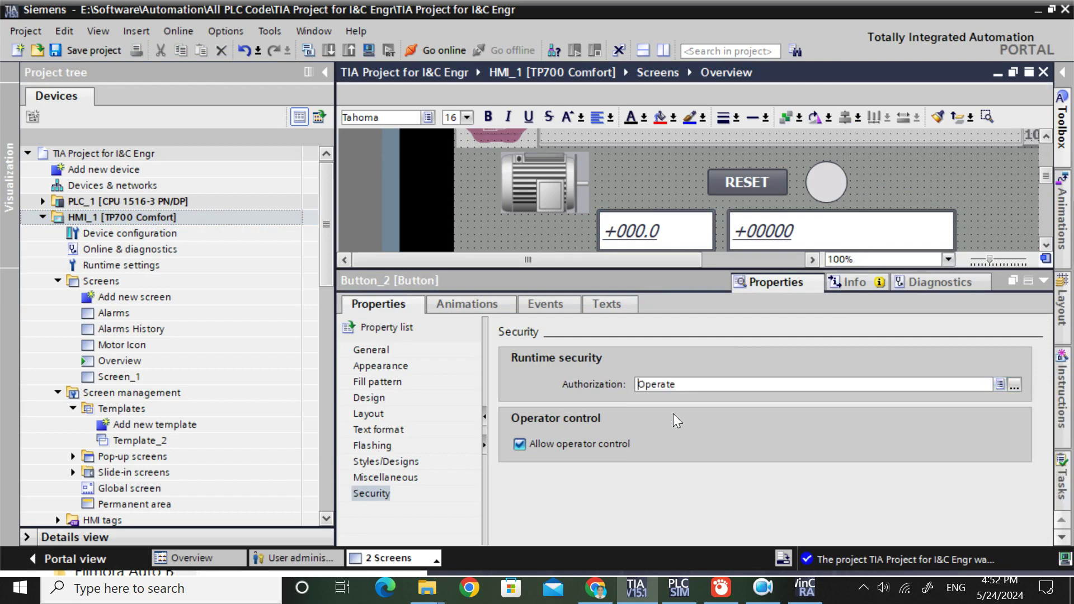
click(96, 49)
click(117, 216)
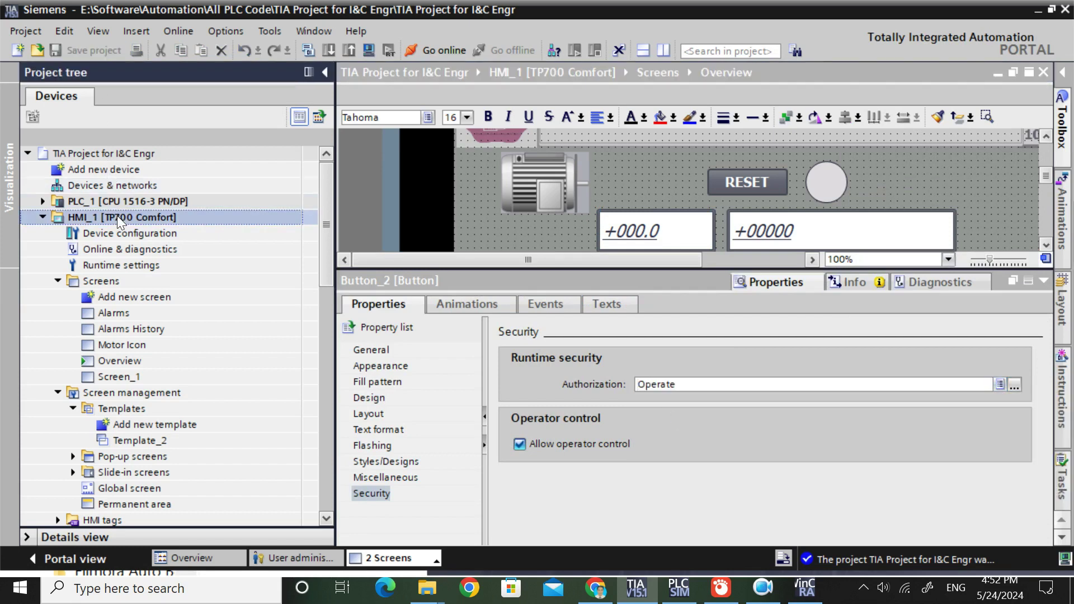
- Recompile into runtime, close the login prompt twice from the protected button, and dismiss the PowerTags notice
click(369, 50)
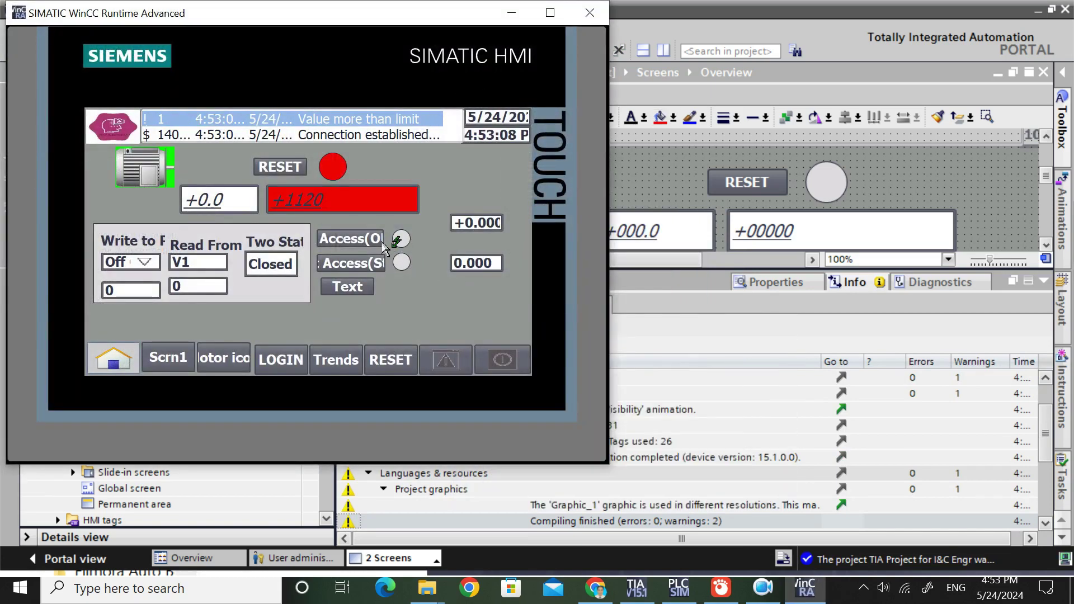
click(351, 236)
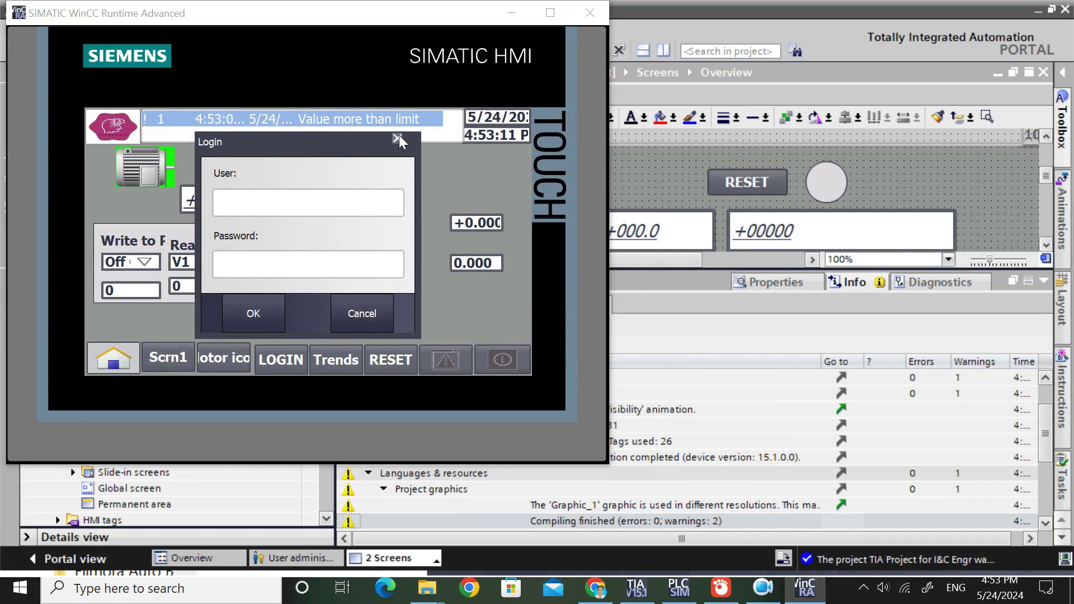
click(398, 139)
click(358, 243)
click(398, 139)
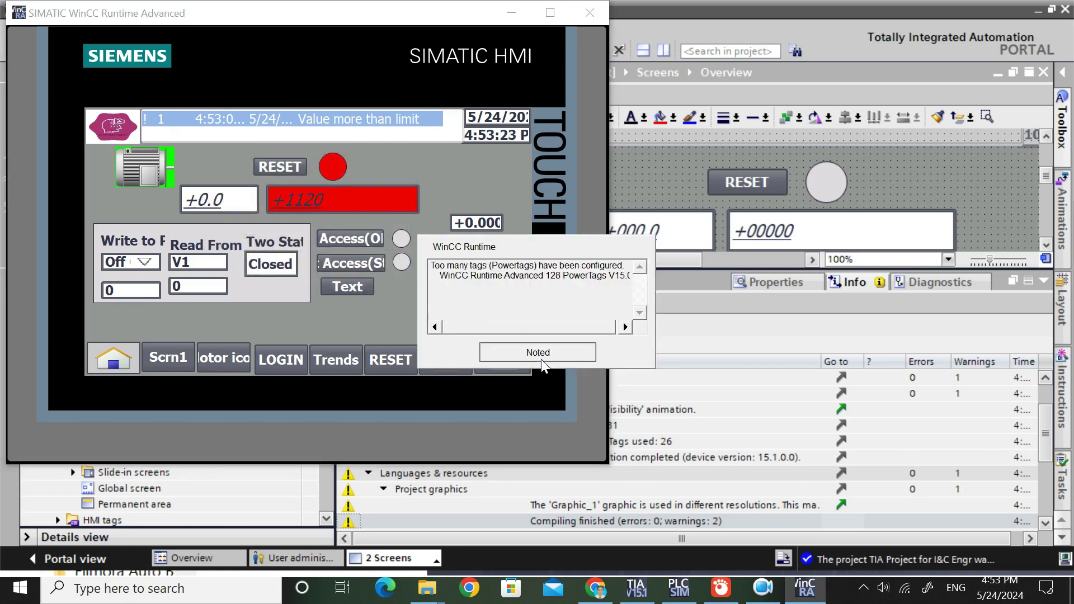
click(538, 354)
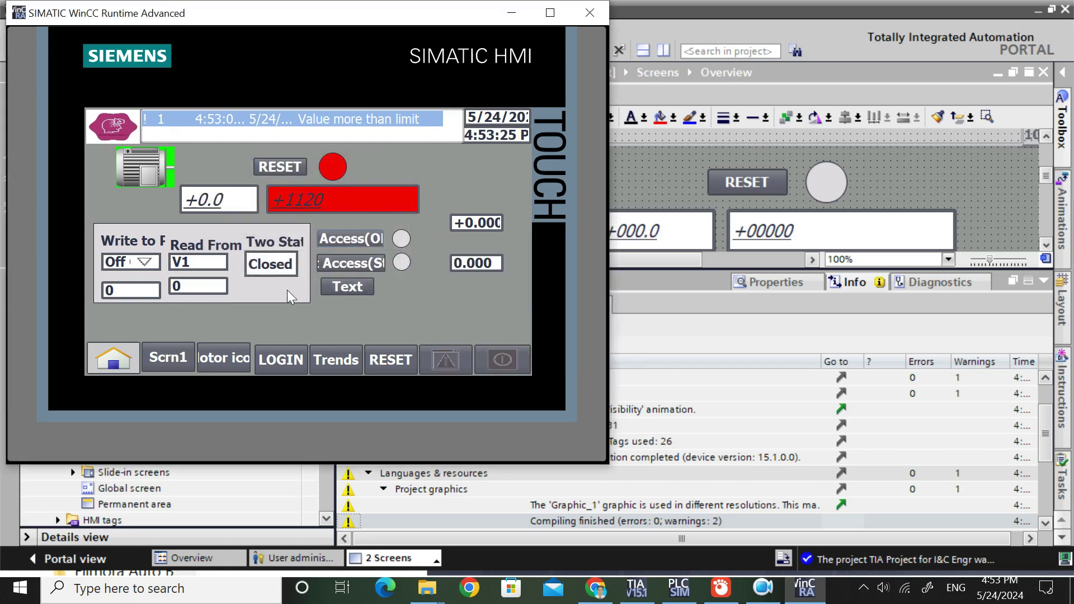